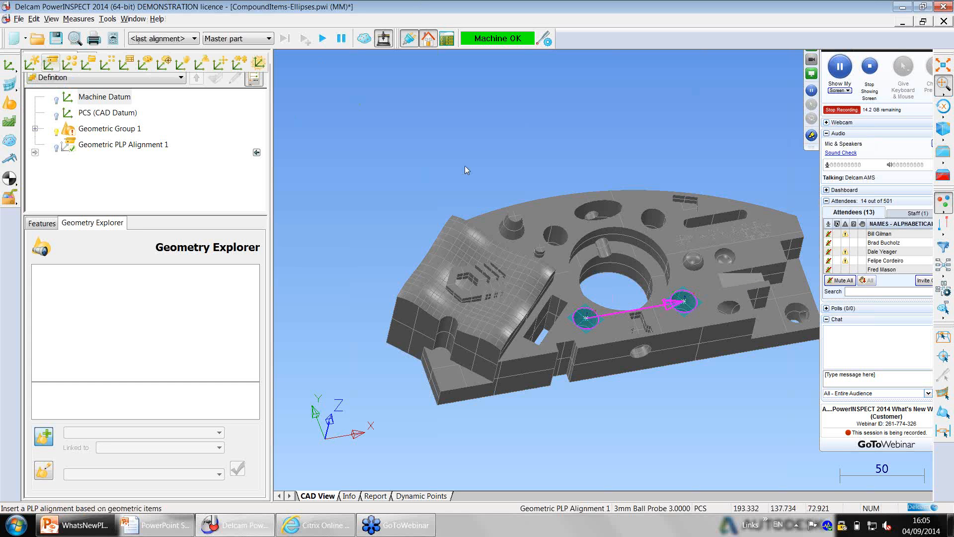
Step: Open the customization settings for custom toolbars
{"action": "left_click", "coordinate": [472, 155]}
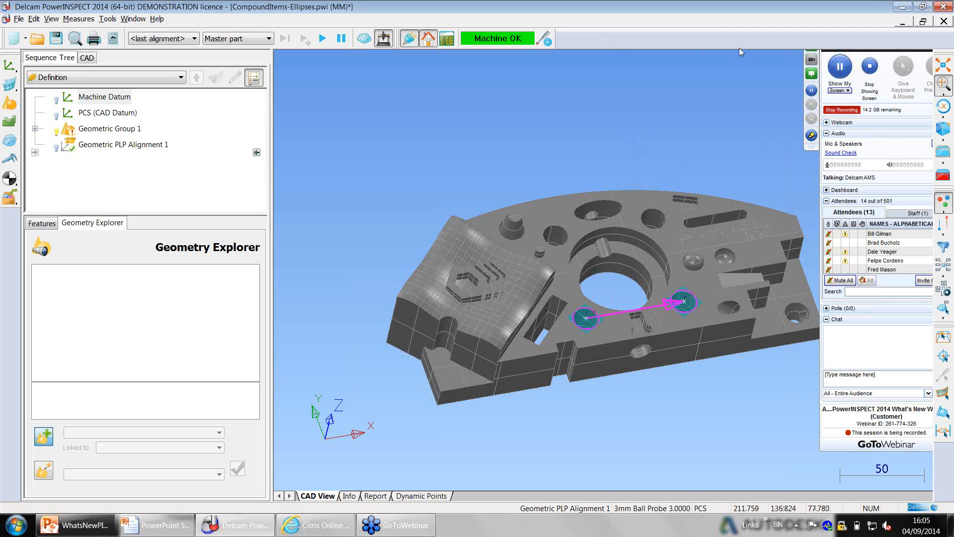
{"action": "right_click", "coordinate": [598, 44]}
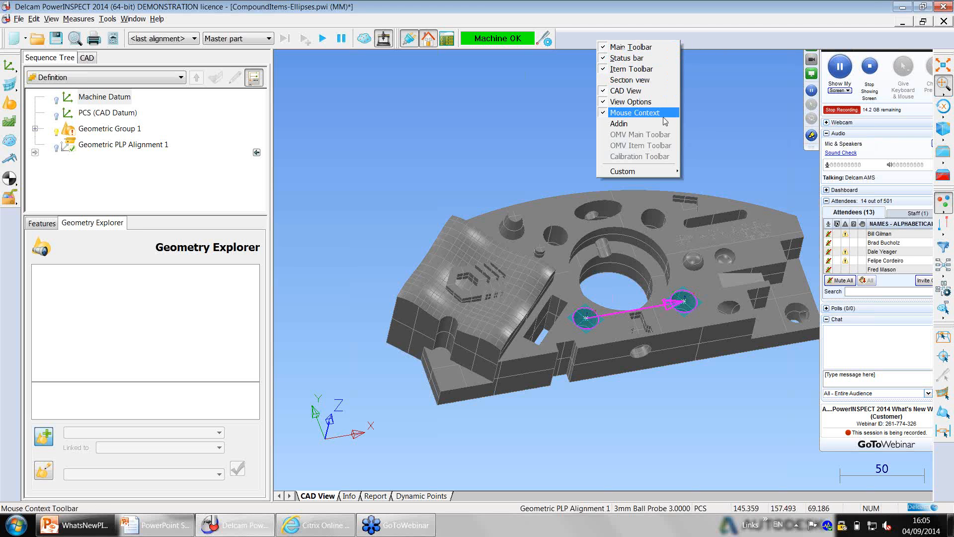
{"action": "mouse_move", "coordinate": [660, 174]}
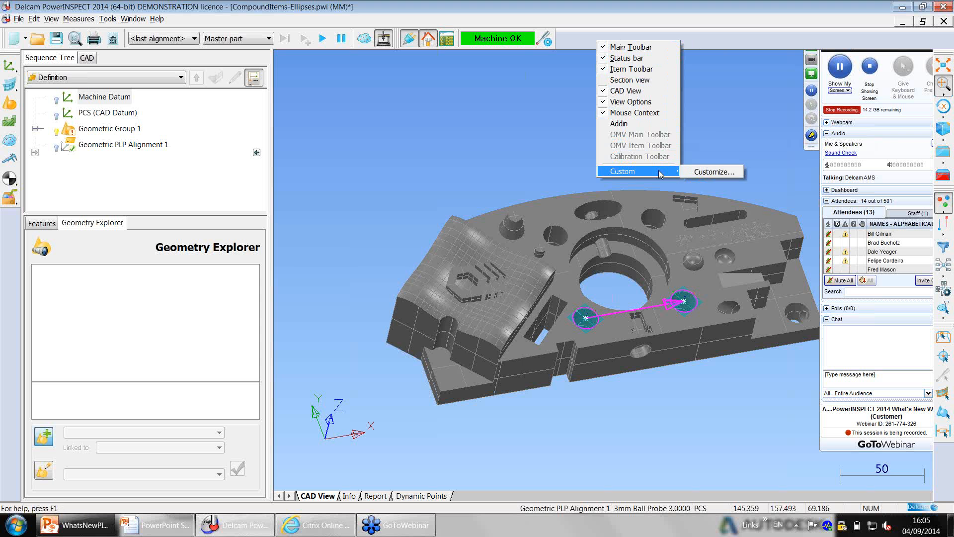
{"action": "left_click", "coordinate": [707, 172]}
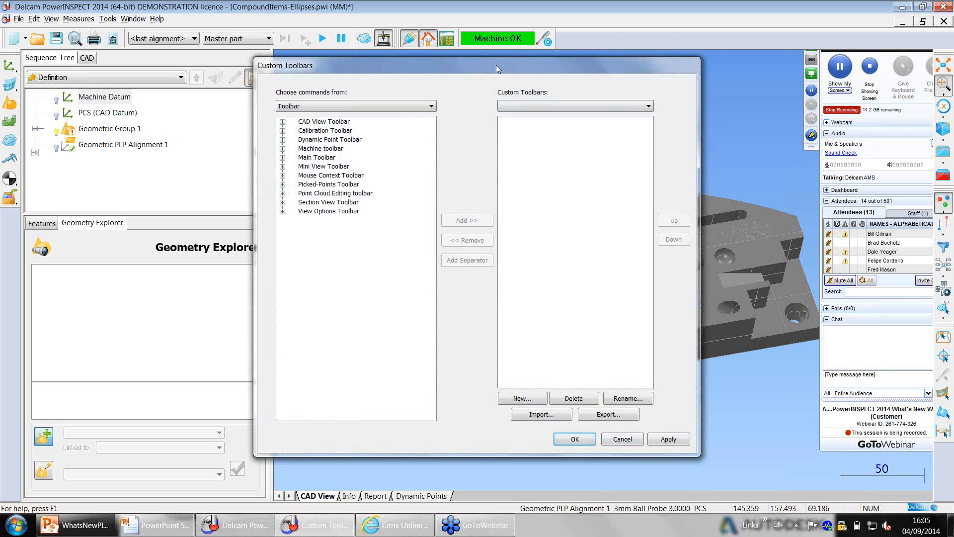
{"action": "left_click_drag", "start_coordinate": [478, 62], "coordinate": [504, 58]}
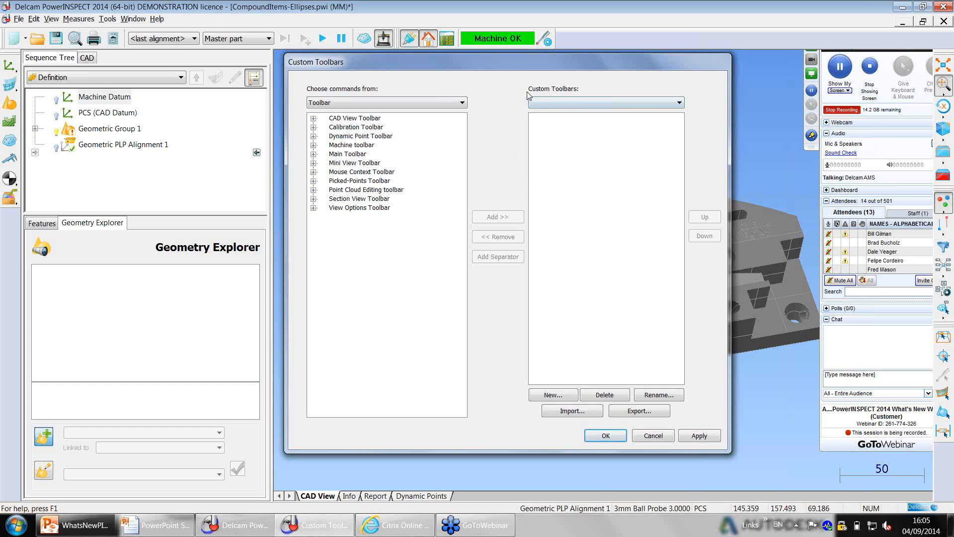
Step: Create a new custom toolbar named My Toolbar and make sure it is the selected custom toolbar
{"action": "left_click", "coordinate": [669, 103]}
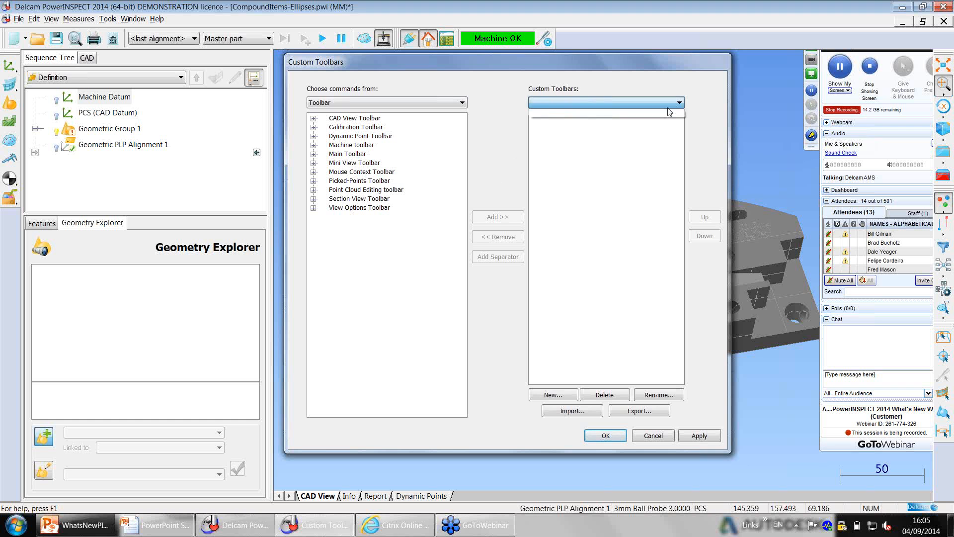
{"action": "left_click", "coordinate": [679, 103]}
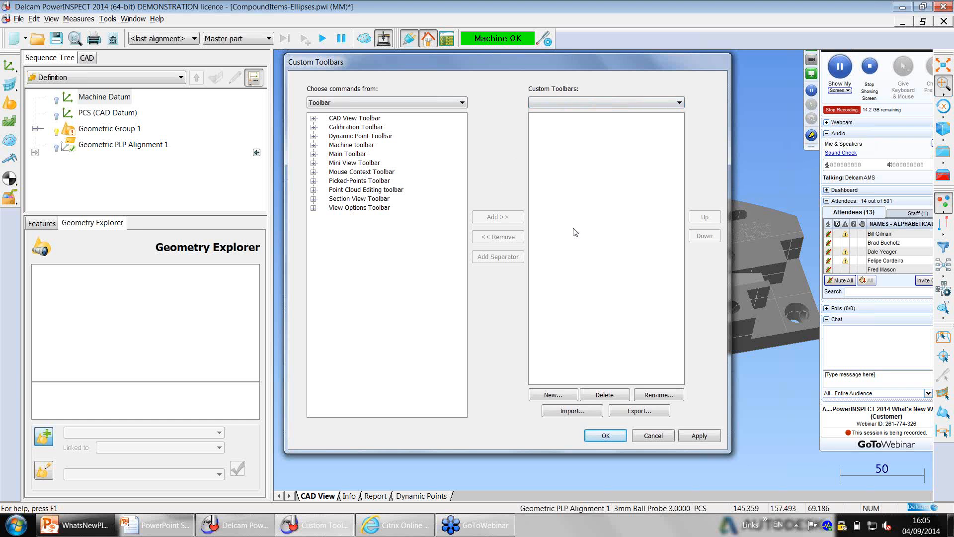
{"action": "left_click", "coordinate": [553, 395]}
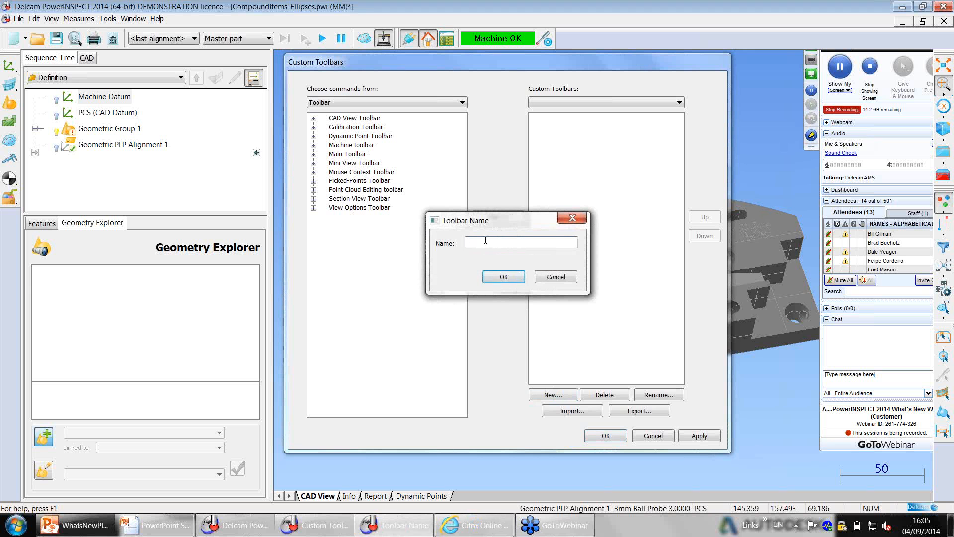
{"action": "type", "text": "My Toolbar"}
{"action": "left_click", "coordinate": [492, 277]}
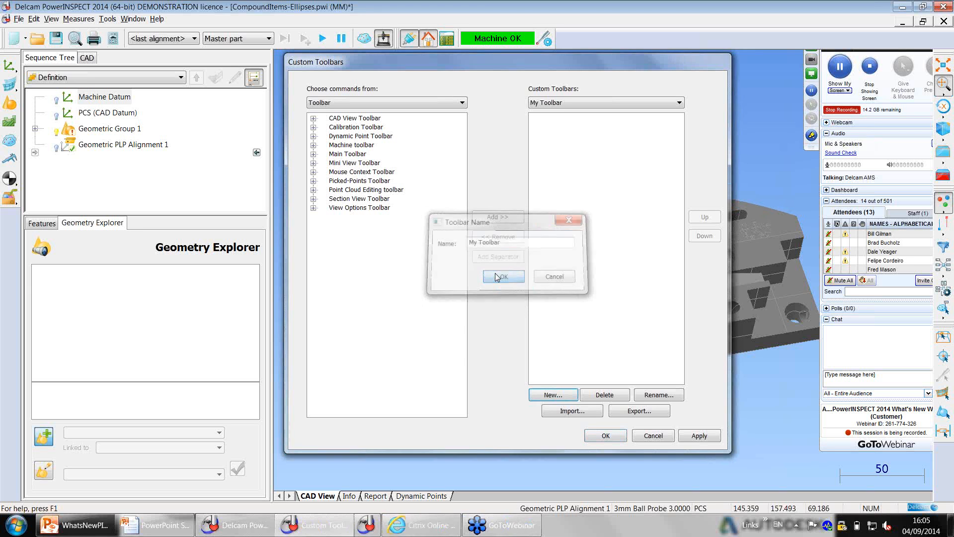
{"action": "left_click", "coordinate": [676, 103]}
{"action": "left_click", "coordinate": [634, 103]}
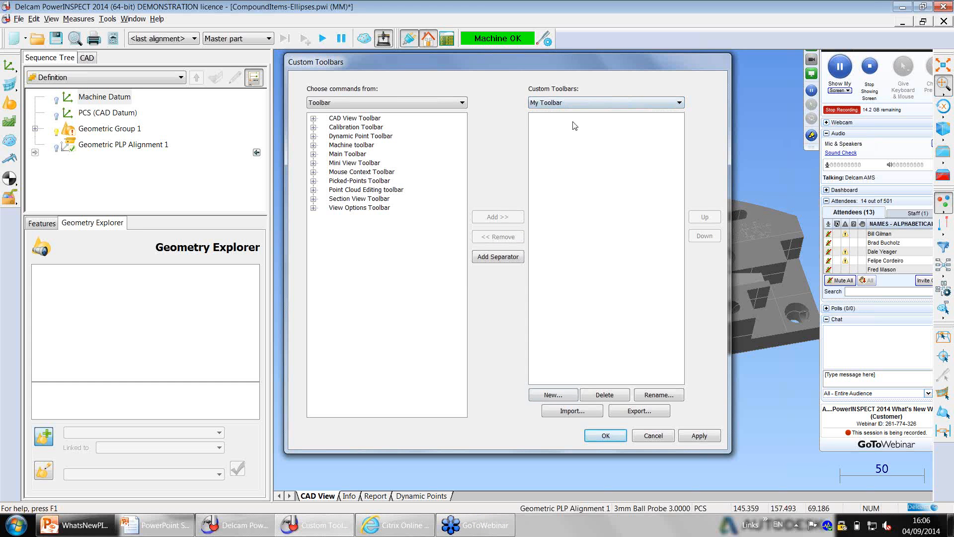
Step: Add Project Selection, Project Point Cloud and Highlight back-facing points from the Point Cloud Editing commands to My Toolbar, followed by a separator
{"action": "left_click", "coordinate": [313, 119]}
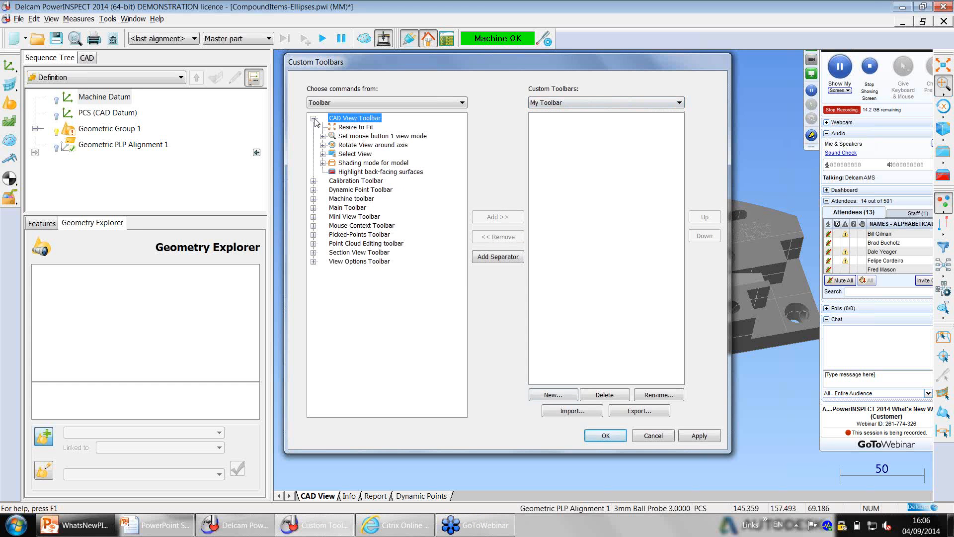
{"action": "left_click", "coordinate": [314, 118]}
{"action": "left_click", "coordinate": [314, 136]}
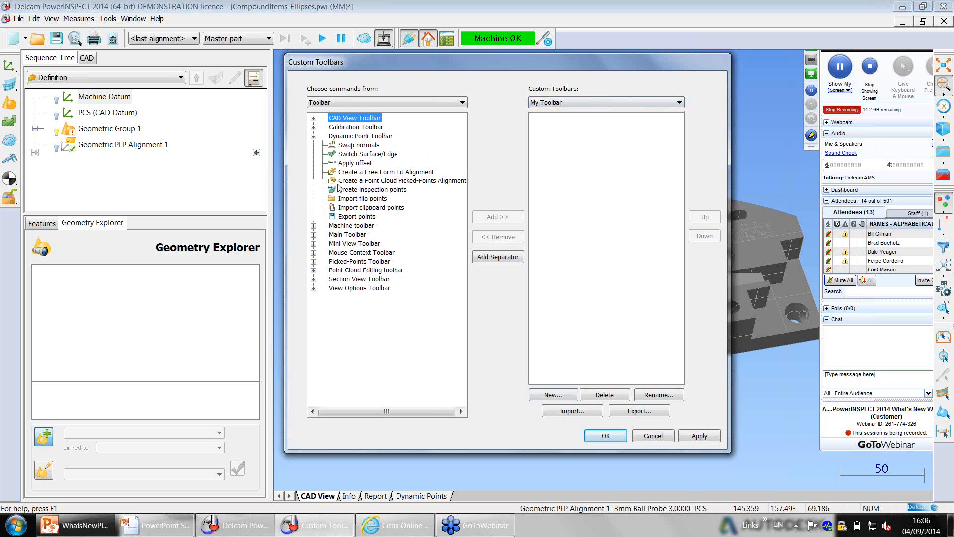
{"action": "left_click", "coordinate": [314, 136]}
{"action": "left_click", "coordinate": [314, 190]}
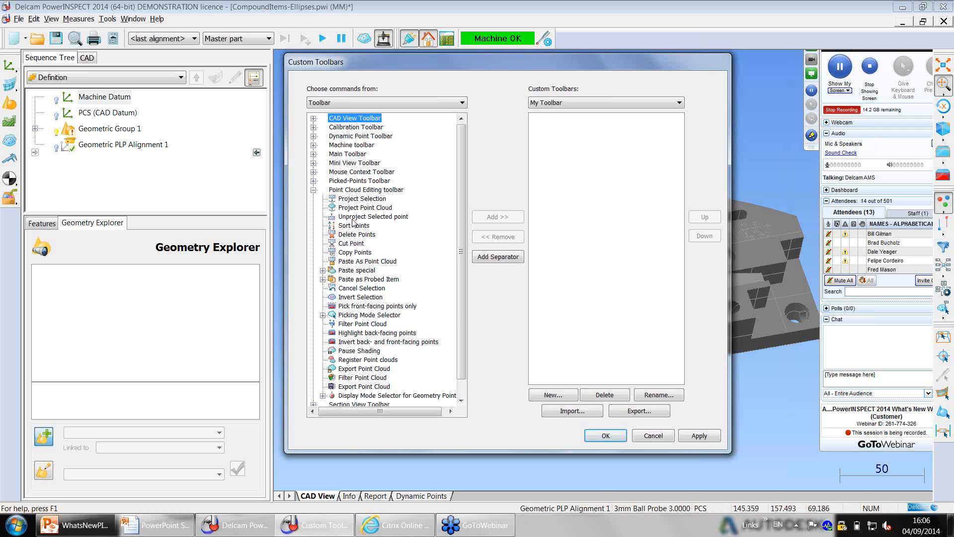
{"action": "left_click", "coordinate": [362, 199]}
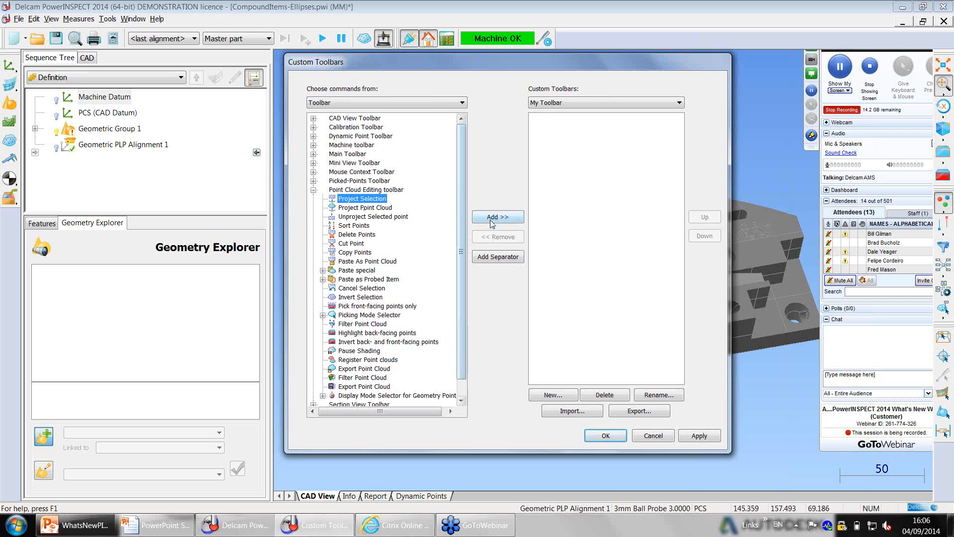
{"action": "left_click", "coordinate": [496, 217]}
{"action": "left_click", "coordinate": [365, 207]}
{"action": "left_click", "coordinate": [497, 217]}
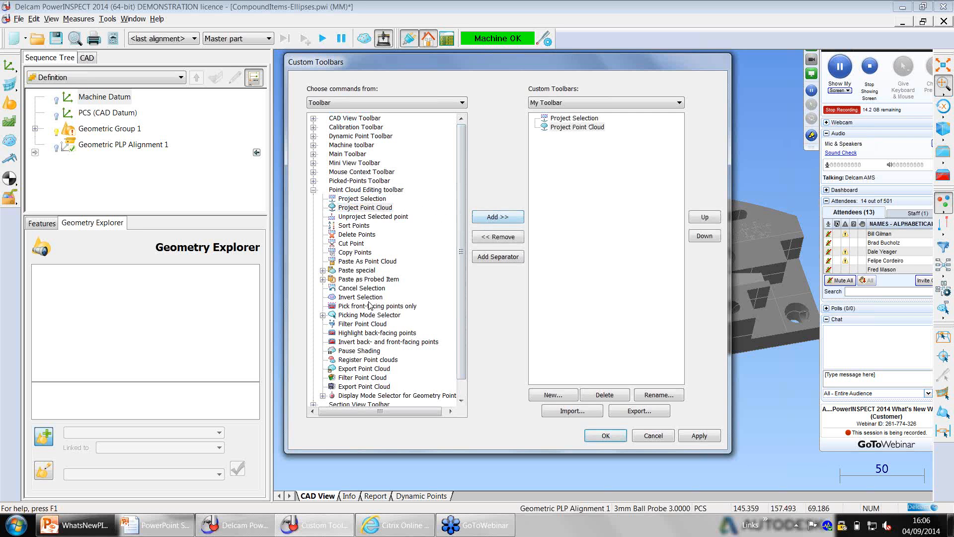
{"action": "left_click", "coordinate": [362, 333]}
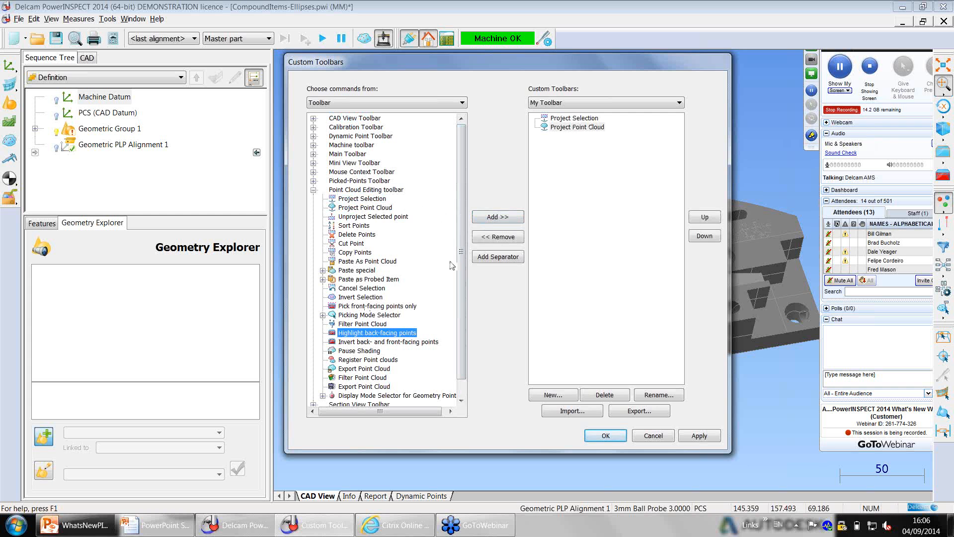
{"action": "left_click", "coordinate": [488, 218]}
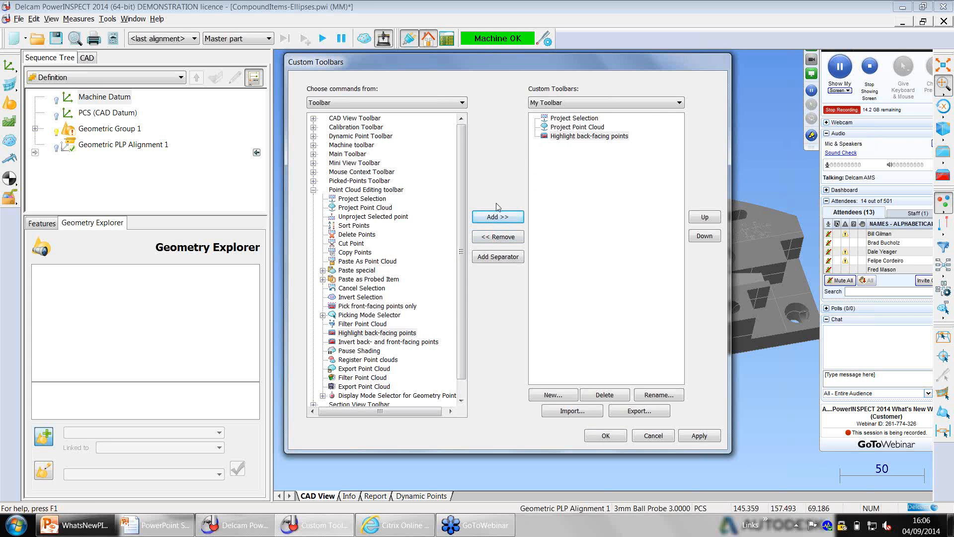
{"action": "left_click", "coordinate": [496, 258]}
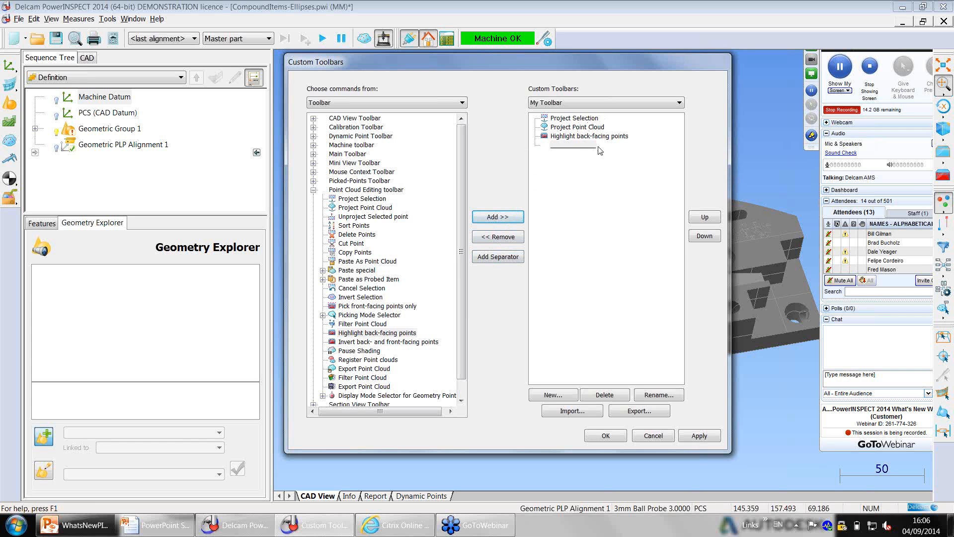
Step: Add the GD&T Parallelism and GD&T True Position sequence items to My Toolbar, followed by a separator
{"action": "left_click", "coordinate": [404, 103]}
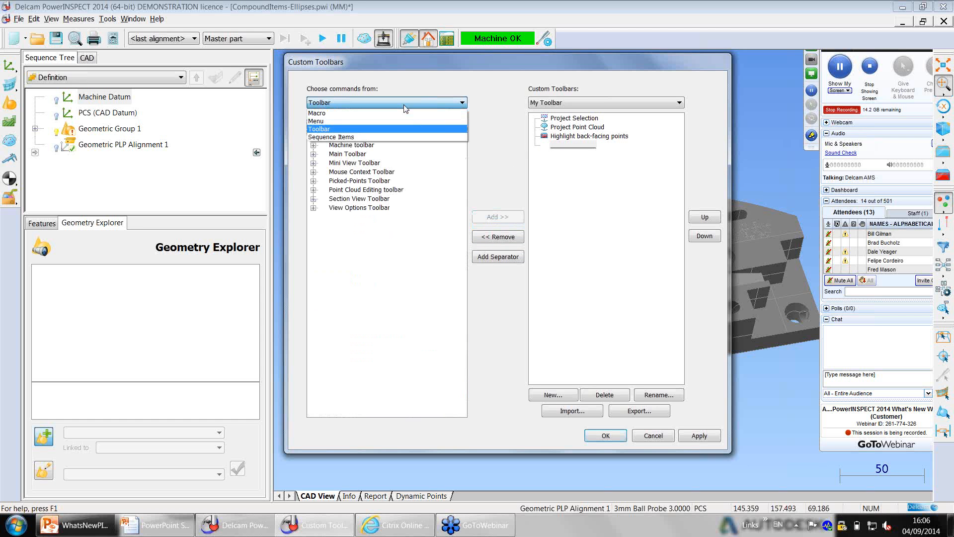
{"action": "left_click", "coordinate": [392, 139]}
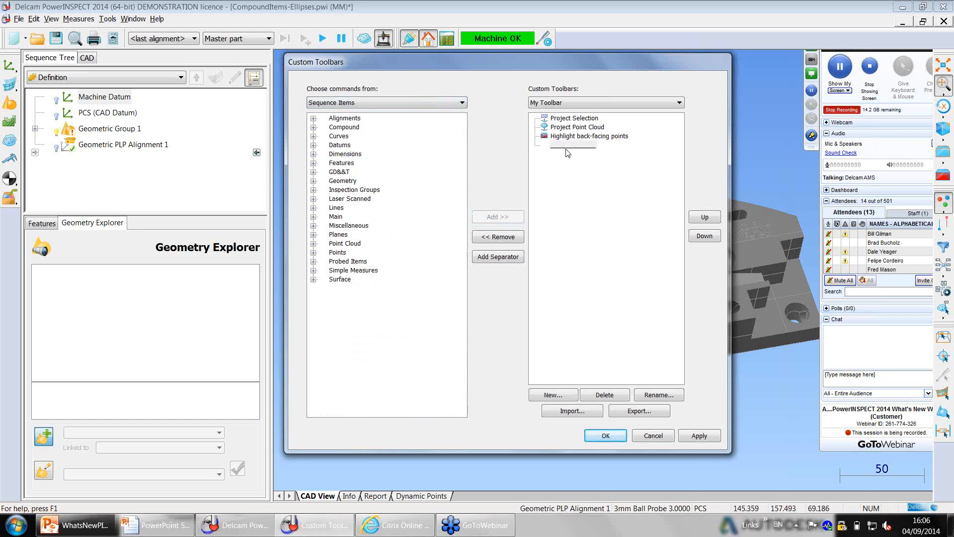
{"action": "left_click", "coordinate": [313, 226]}
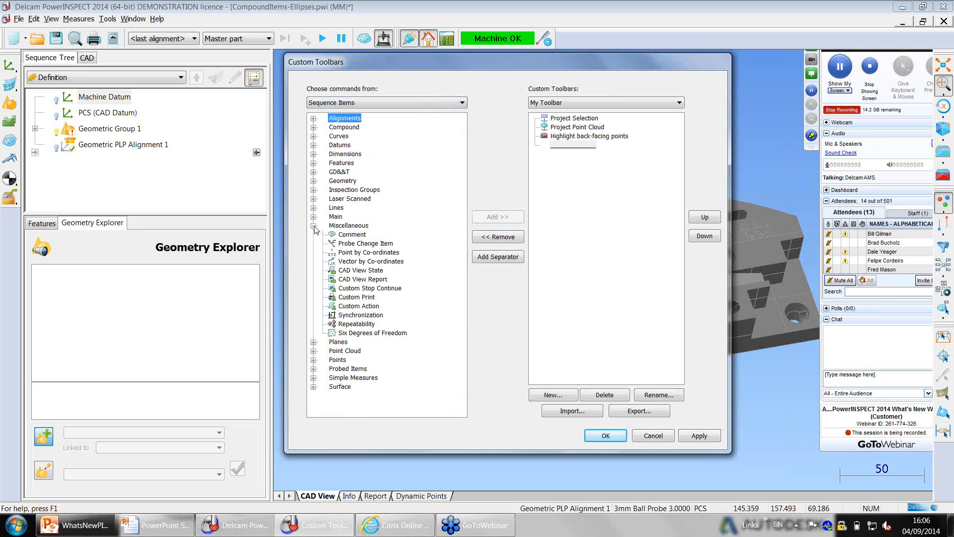
{"action": "left_click", "coordinate": [314, 226]}
{"action": "left_click", "coordinate": [314, 172]}
{"action": "left_click", "coordinate": [351, 191]}
{"action": "left_click", "coordinate": [498, 217]}
{"action": "left_click", "coordinate": [378, 217]}
{"action": "left_click", "coordinate": [497, 216]}
{"action": "left_click", "coordinate": [497, 257]}
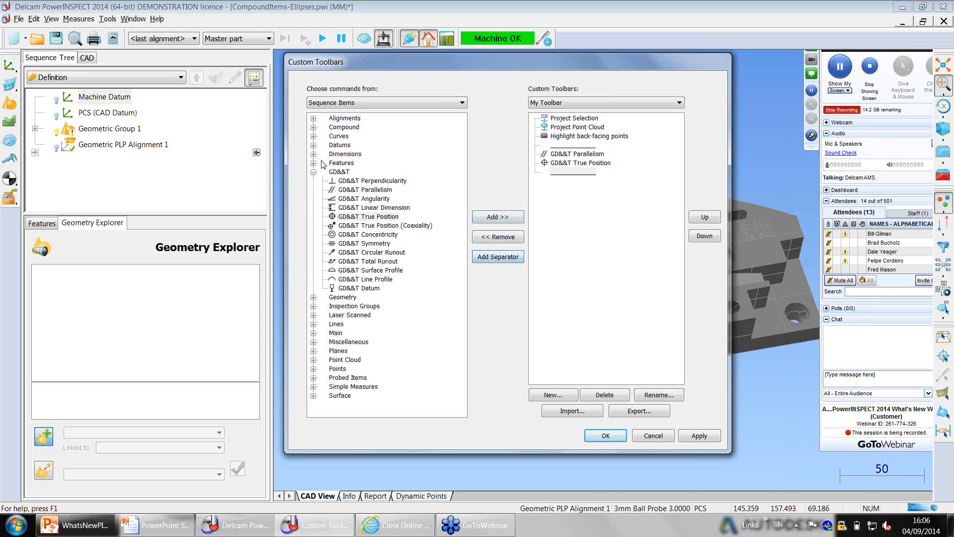
Step: Add On the fly Surface Points and Guided Surface Points from the Inspection Groups items to My Toolbar and accept the custom toolbar
{"action": "left_click", "coordinate": [314, 306]}
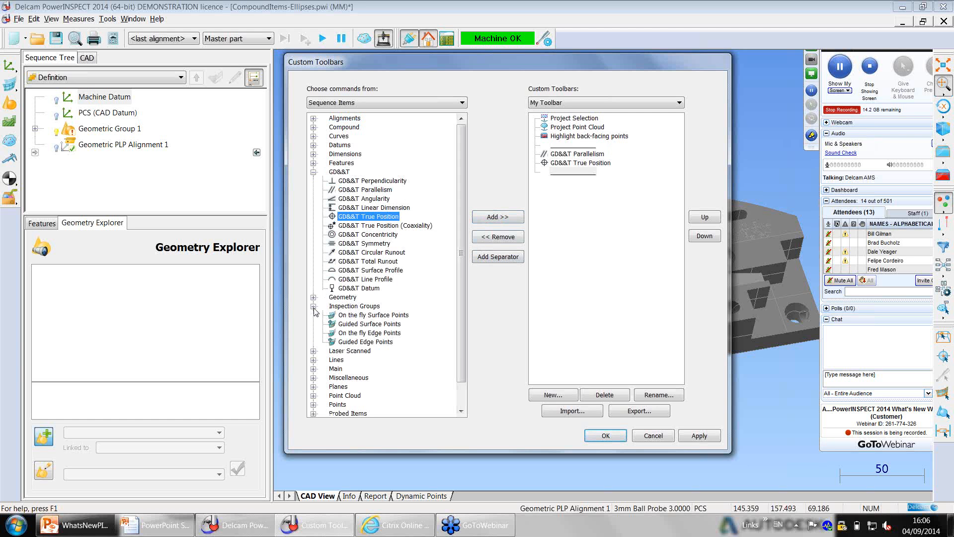
{"action": "left_click", "coordinate": [372, 315]}
{"action": "left_click", "coordinate": [498, 217]}
{"action": "left_click", "coordinate": [369, 323]}
{"action": "left_click", "coordinate": [498, 216]}
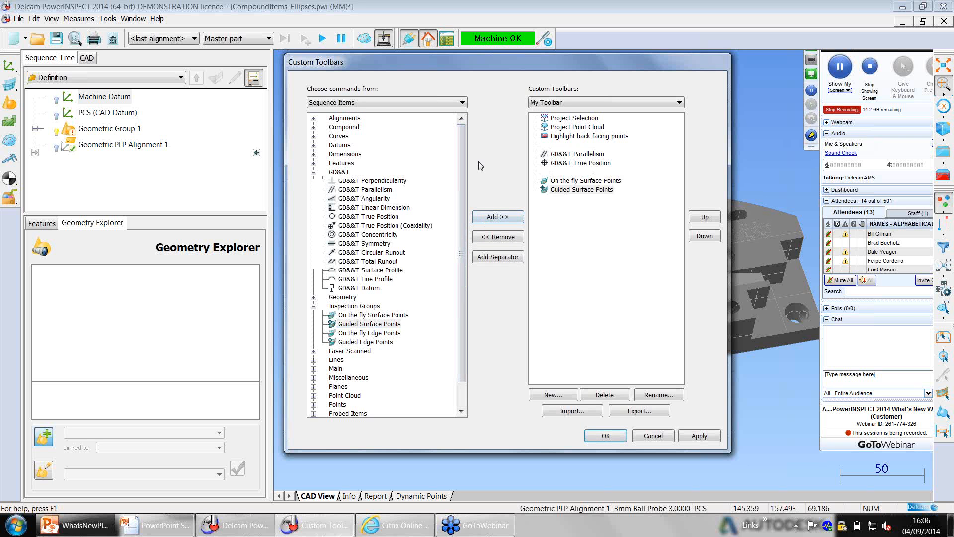
{"action": "left_click", "coordinate": [701, 219]}
{"action": "left_click", "coordinate": [701, 236]}
{"action": "left_click", "coordinate": [606, 436]}
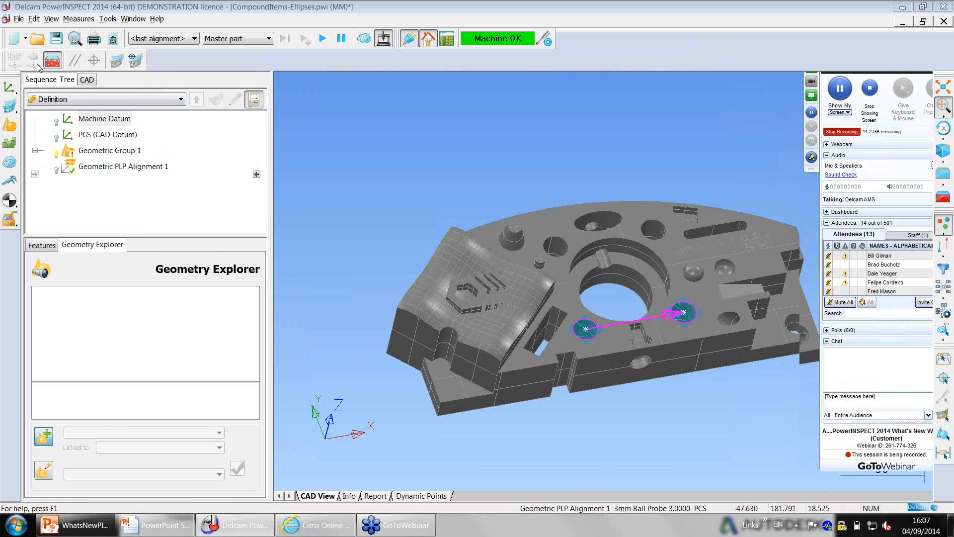
Step: Undock My Toolbar and dock it in the main toolbar row beside the machine status indicator
{"action": "left_click_drag", "start_coordinate": [5, 63], "coordinate": [433, 122]}
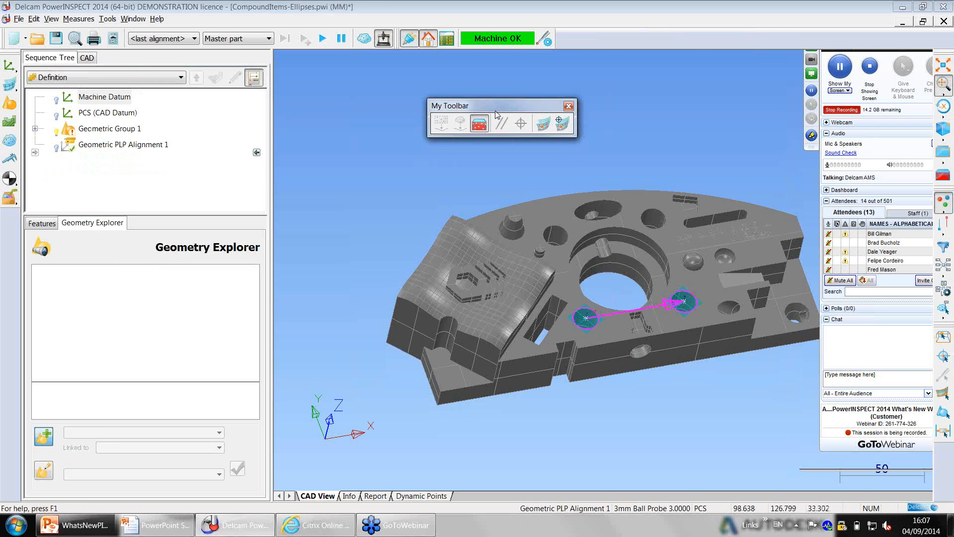
{"action": "left_click_drag", "start_coordinate": [470, 105], "coordinate": [580, 40]}
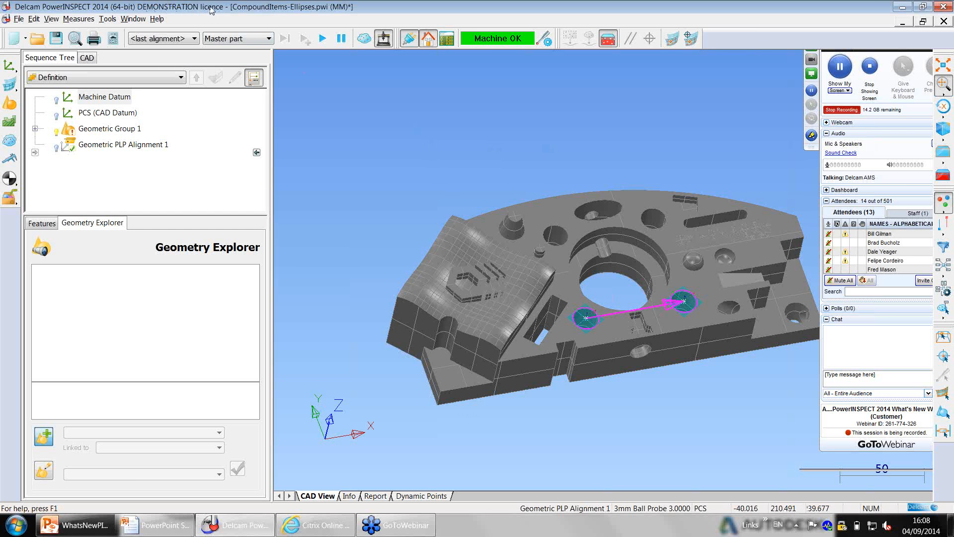
Step: Check the PowerINSPECT version and remaining licence days in the product information, and switch to the PowerPoint slide show
{"action": "left_click", "coordinate": [157, 19]}
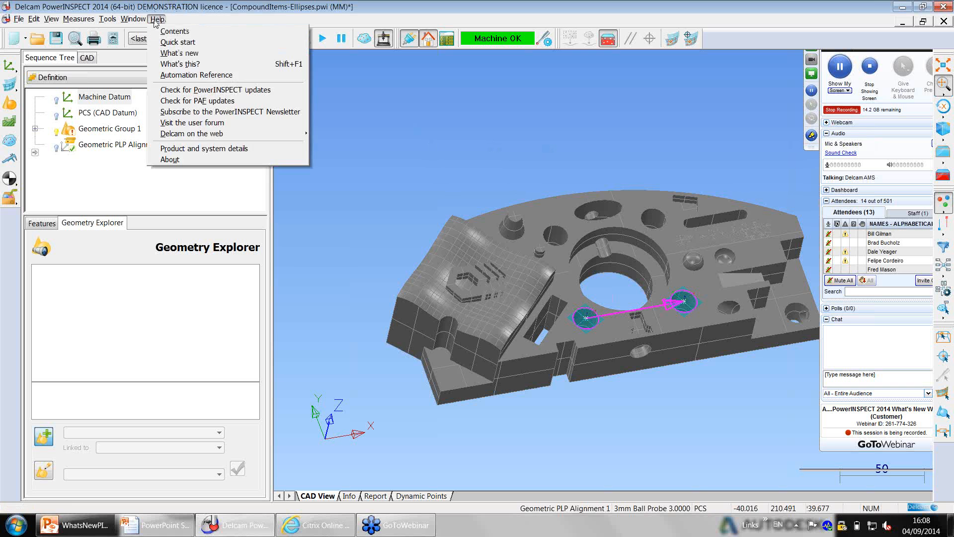
{"action": "left_click", "coordinate": [187, 158]}
{"action": "left_click_drag", "start_coordinate": [428, 95], "coordinate": [287, 68]}
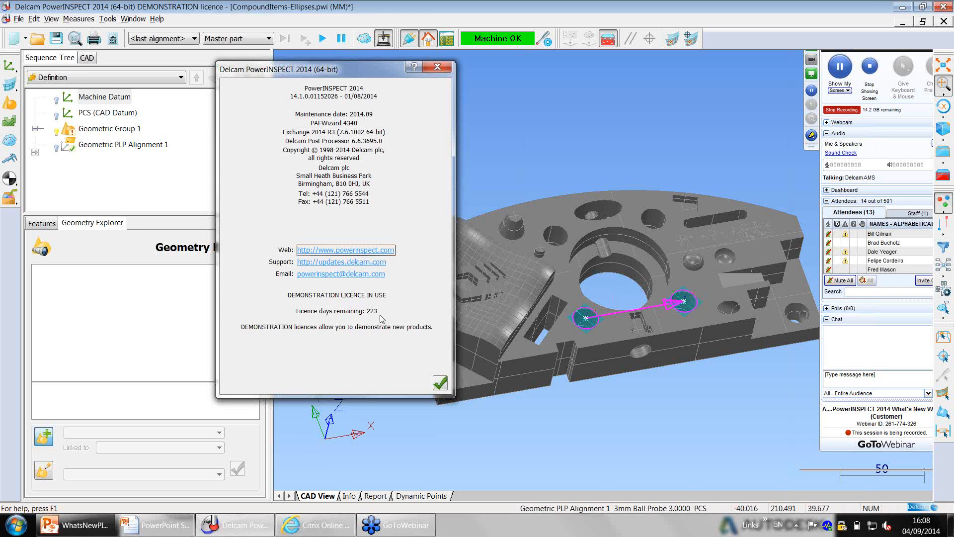
{"action": "left_click", "coordinate": [440, 382]}
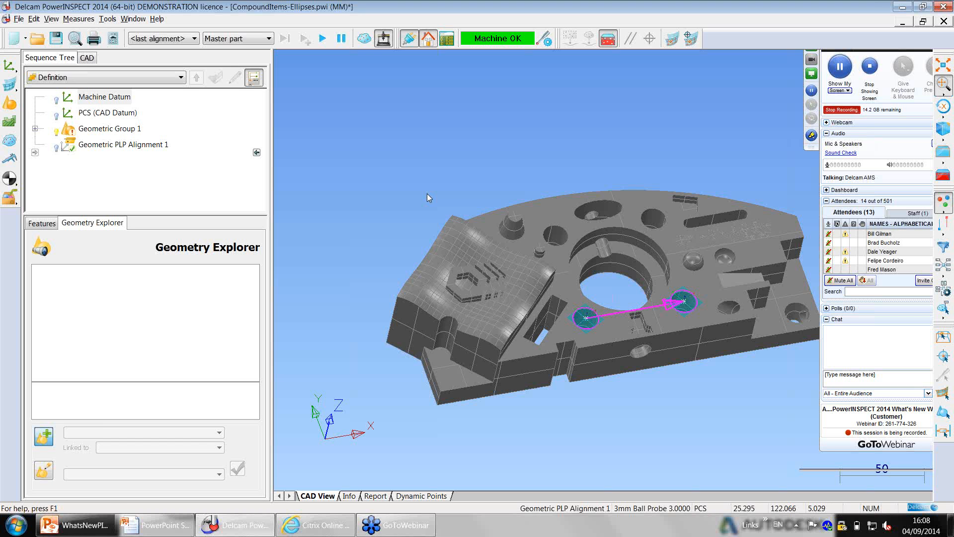
{"action": "left_click", "coordinate": [157, 525]}
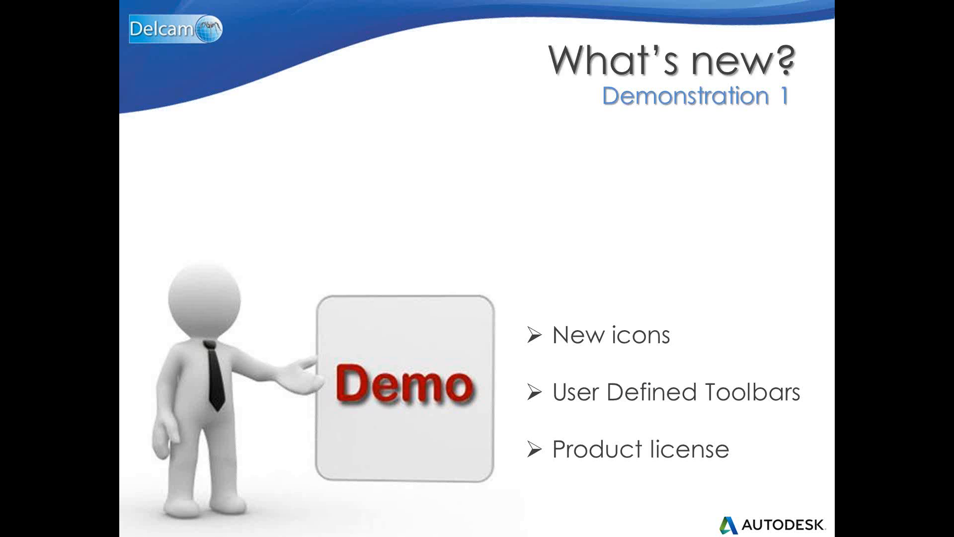
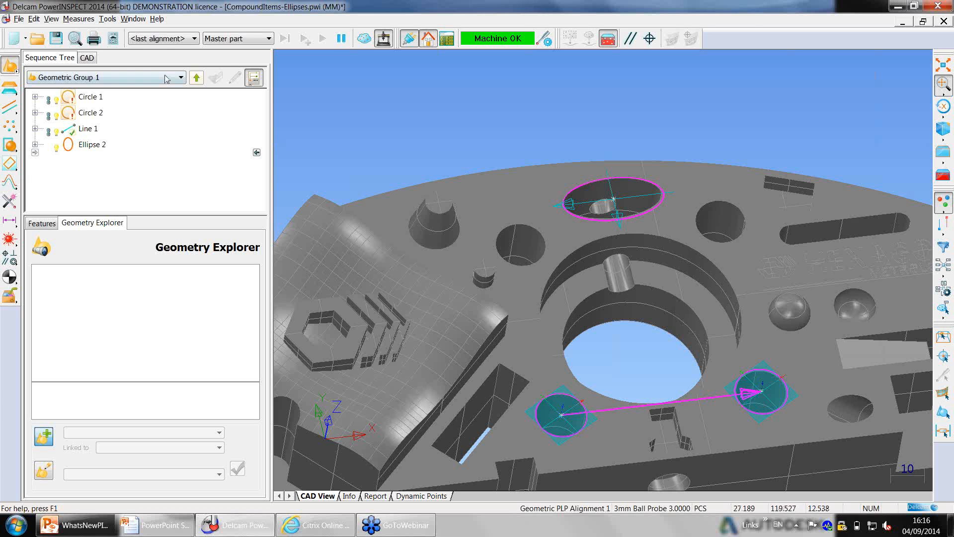
Step: Switch to the TorusTorus.pwi document and bring its S-shaped torus model into closer view
{"action": "left_click", "coordinate": [133, 19]}
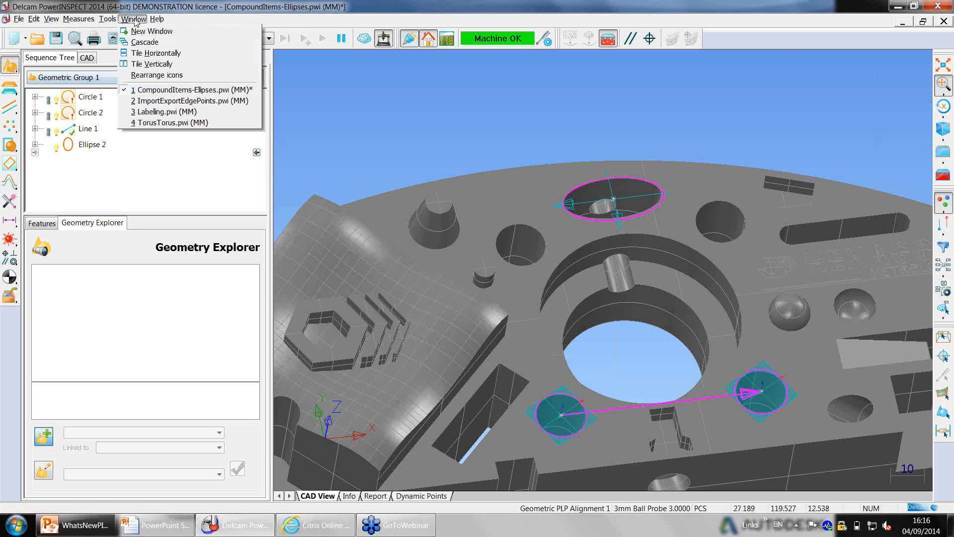
{"action": "left_click", "coordinate": [143, 123]}
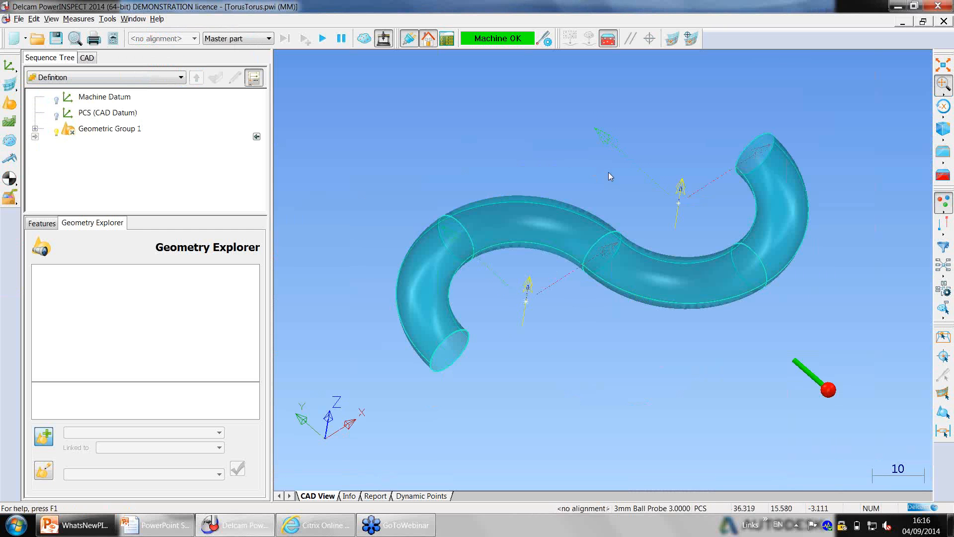
{"action": "scroll", "coordinate": [608, 170], "scroll_direction": "up", "scroll_amount": 2}
{"action": "middle_click_drag", "start_coordinate": [608, 168], "coordinate": [609, 192]}
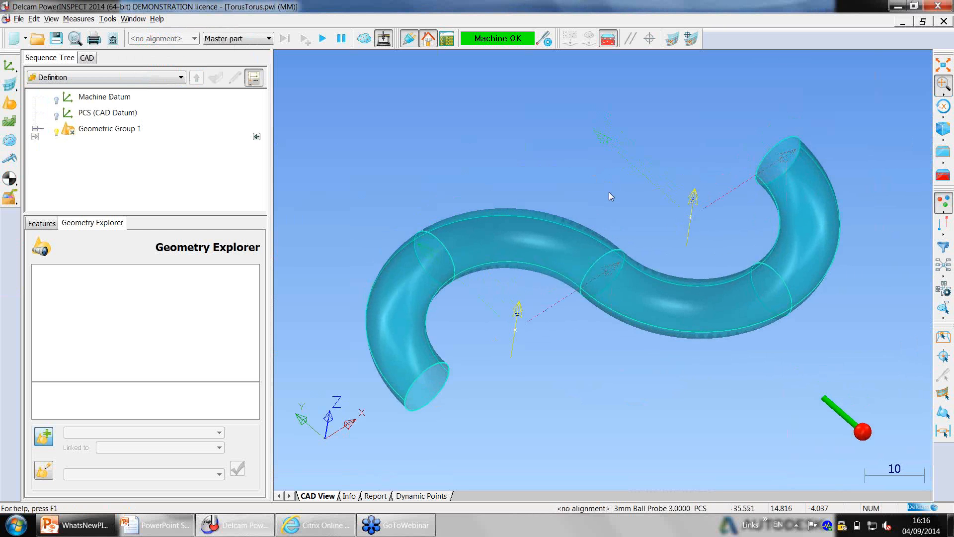
Step: Add a Torus / Torus circle to Geometric Group 1 from Torus 1 and Torus 2 with nominals from the CAD entity, and exit feature probing
{"action": "double_click", "coordinate": [71, 132]}
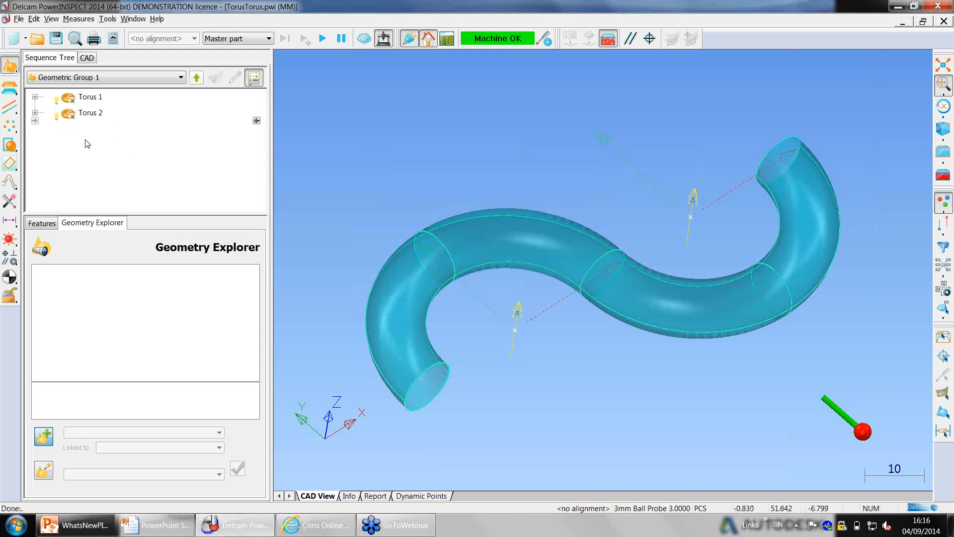
{"action": "left_click", "coordinate": [9, 145]}
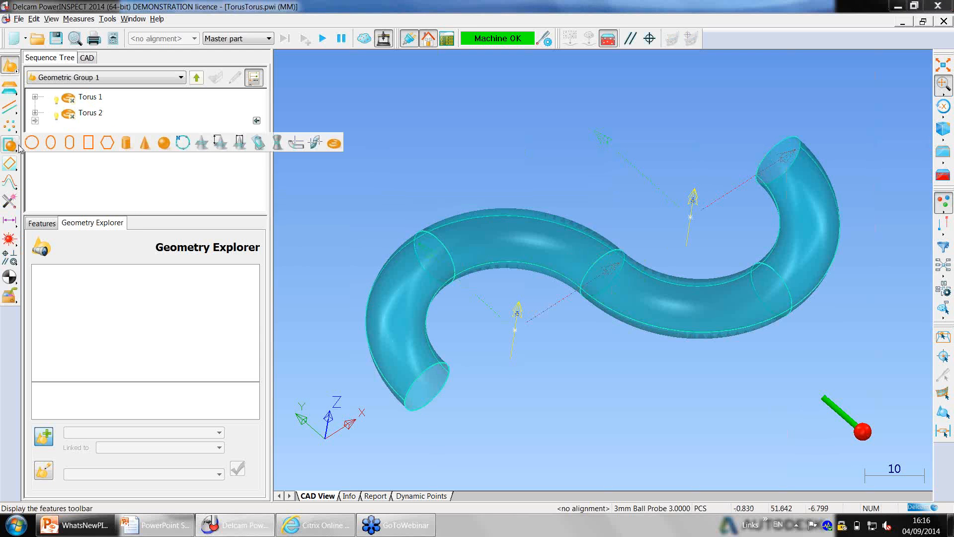
{"action": "left_click", "coordinate": [314, 143]}
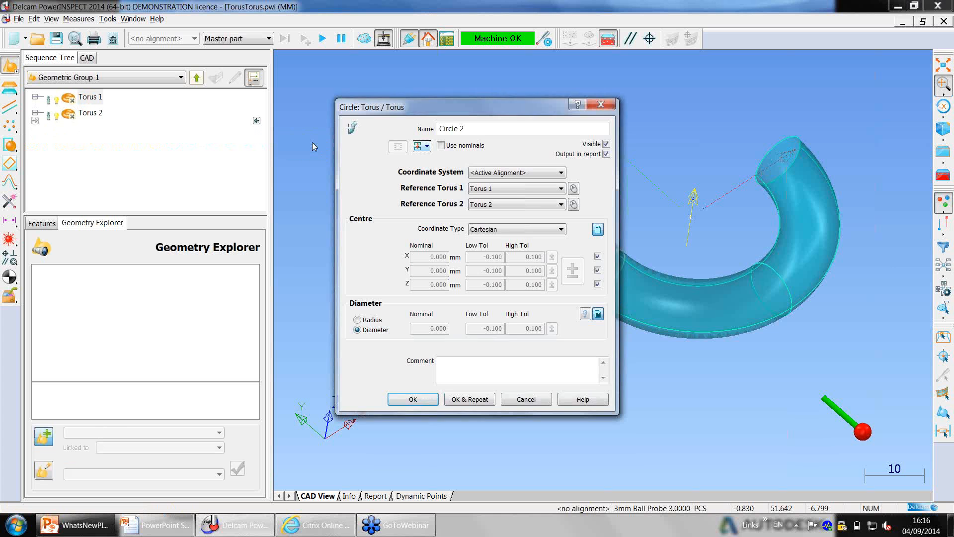
{"action": "left_click", "coordinate": [440, 145]}
{"action": "left_click", "coordinate": [427, 146]}
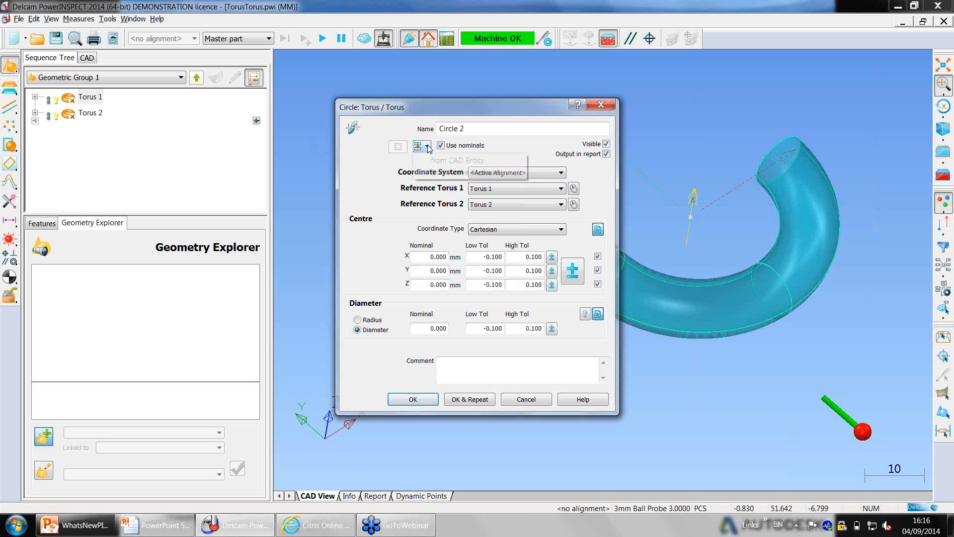
{"action": "left_click", "coordinate": [452, 158]}
{"action": "left_click", "coordinate": [453, 300]}
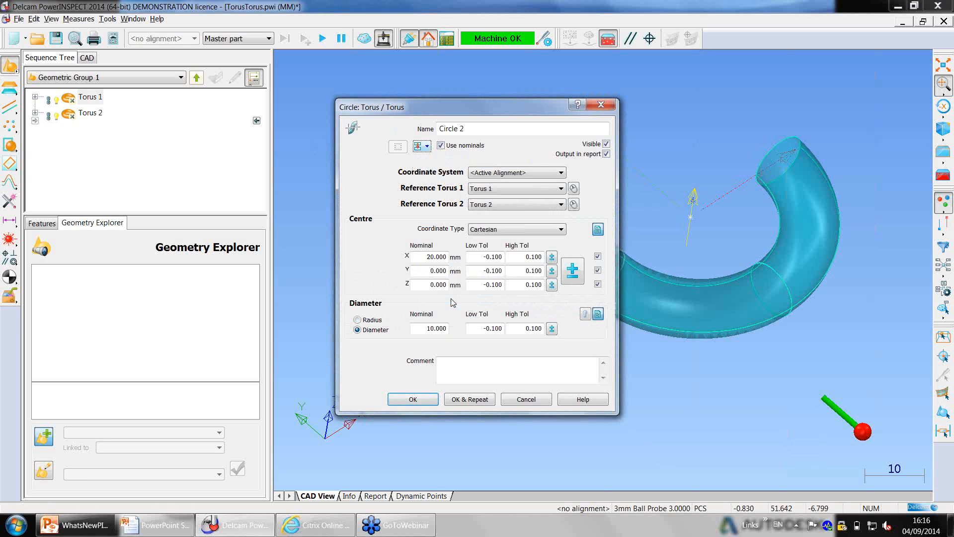
{"action": "left_click", "coordinate": [424, 399]}
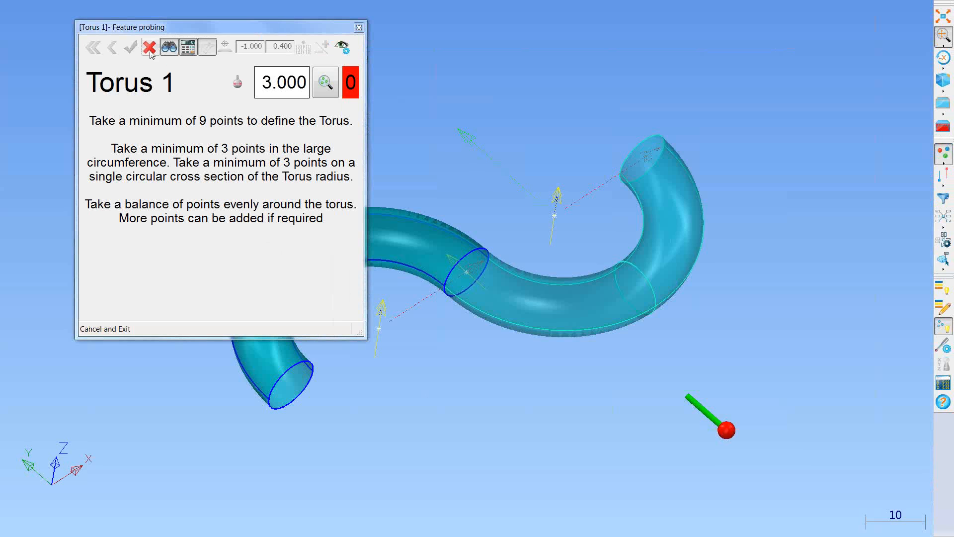
{"action": "left_click", "coordinate": [150, 48]}
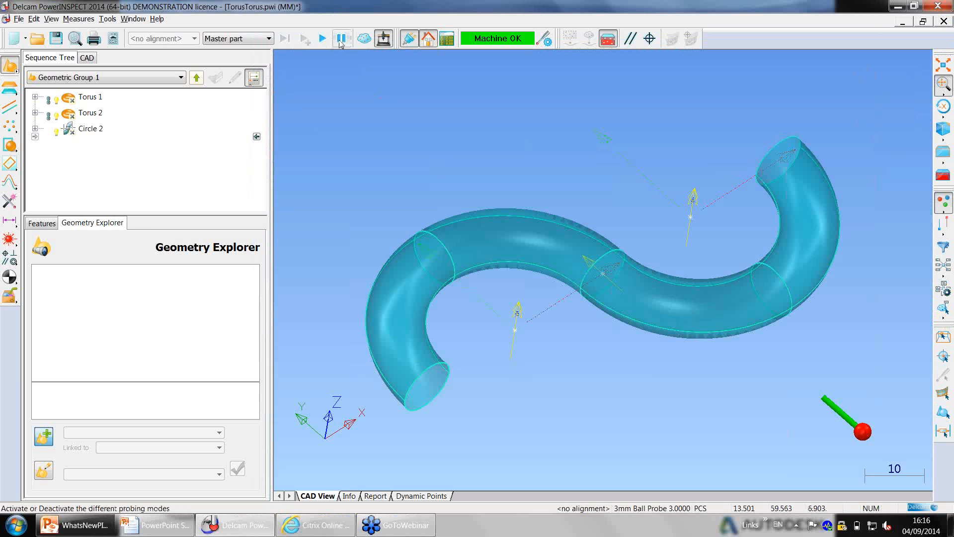
Step: Examine the new circle where the two tori meet, and enable selecting items in the CAD view
{"action": "middle_click_drag", "start_coordinate": [598, 249], "coordinate": [541, 214], "text": "shift"}
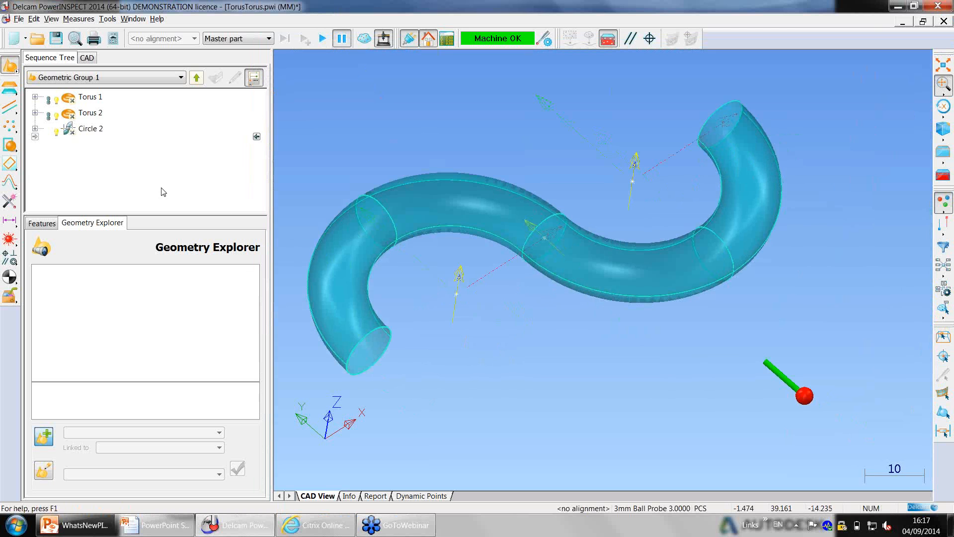
{"action": "left_click", "coordinate": [88, 127]}
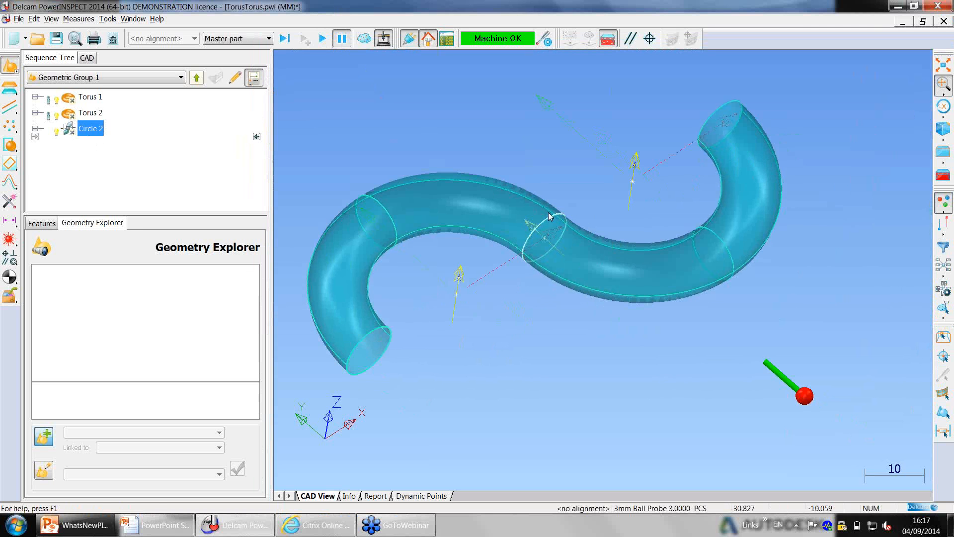
{"action": "left_click", "coordinate": [940, 414]}
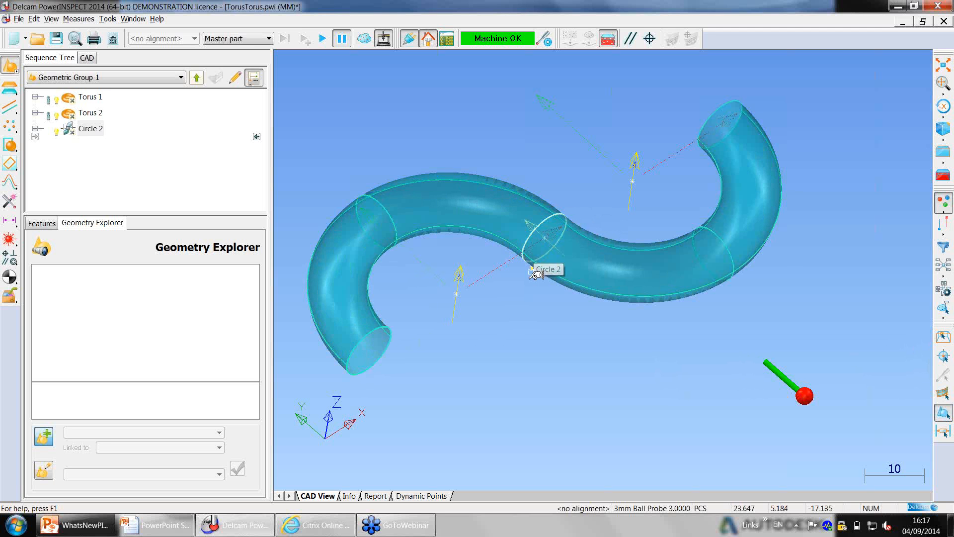
{"action": "left_click", "coordinate": [386, 213]}
Step: Switch to the Labelling document and show measurement labels on a close-up of the slot, rectangle and sphere area
{"action": "left_click", "coordinate": [127, 19]}
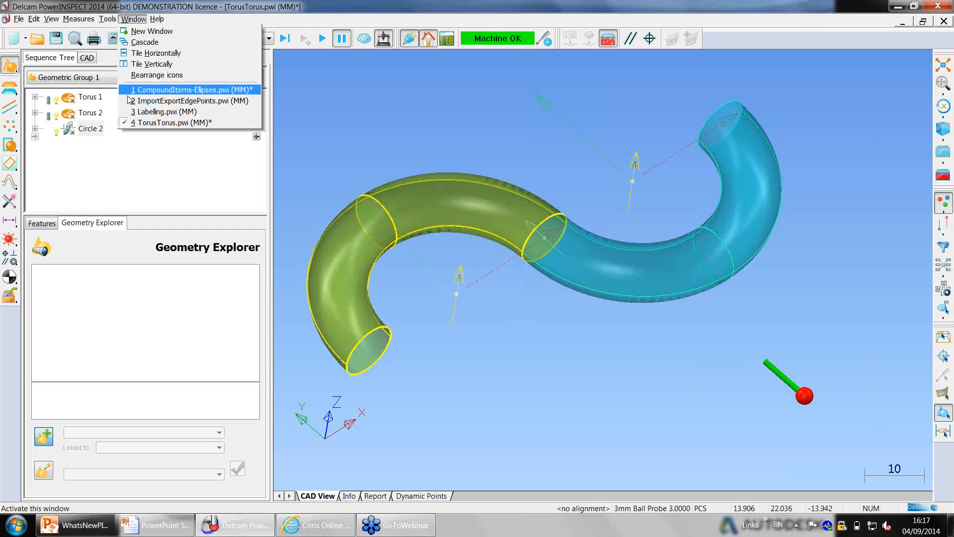
{"action": "left_click", "coordinate": [164, 111]}
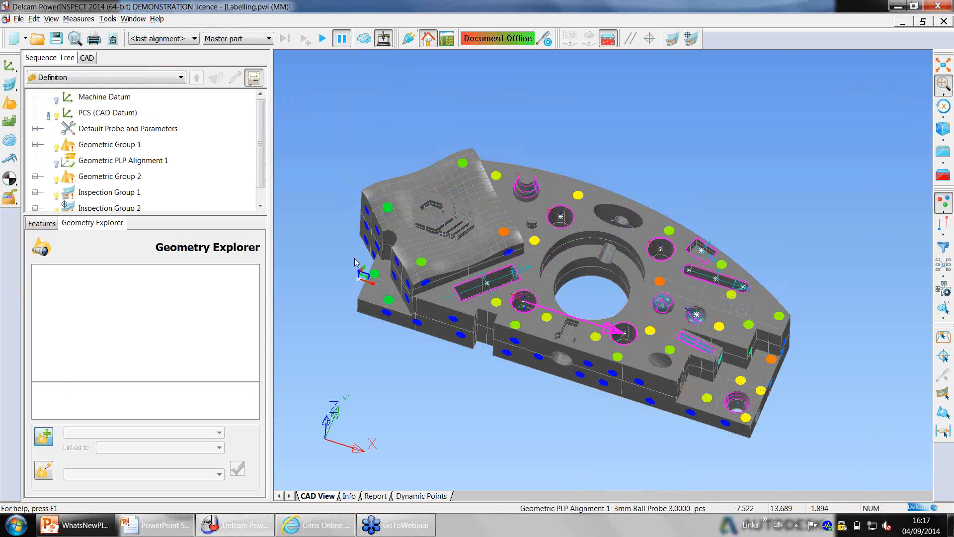
{"action": "middle_click_drag", "start_coordinate": [591, 231], "coordinate": [613, 249], "text": "shift"}
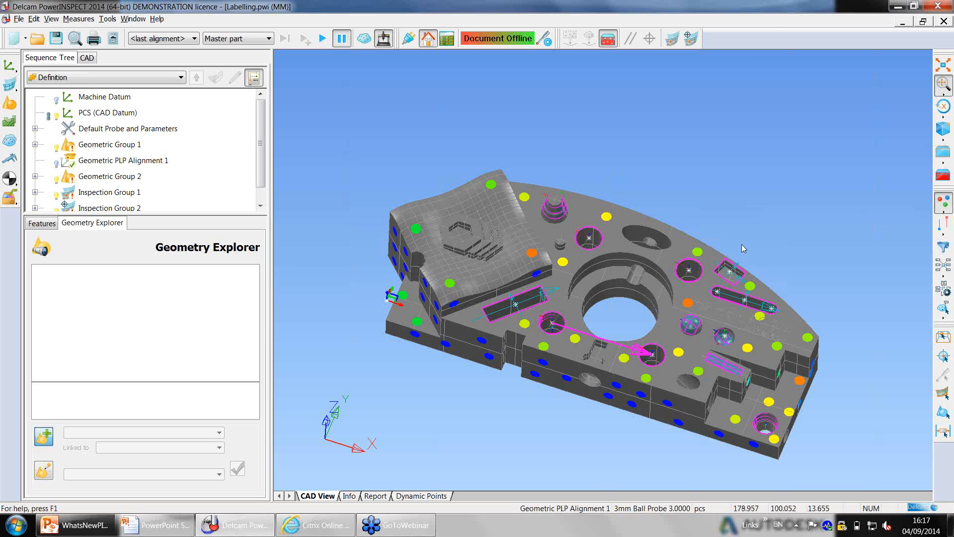
{"action": "left_click", "coordinate": [672, 217]}
{"action": "left_click", "coordinate": [793, 348]}
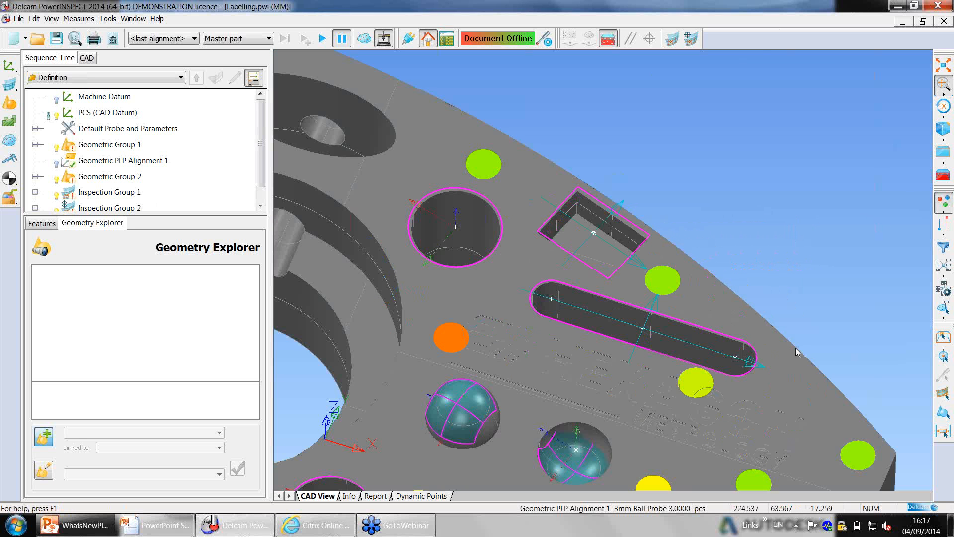
{"action": "left_click", "coordinate": [940, 264]}
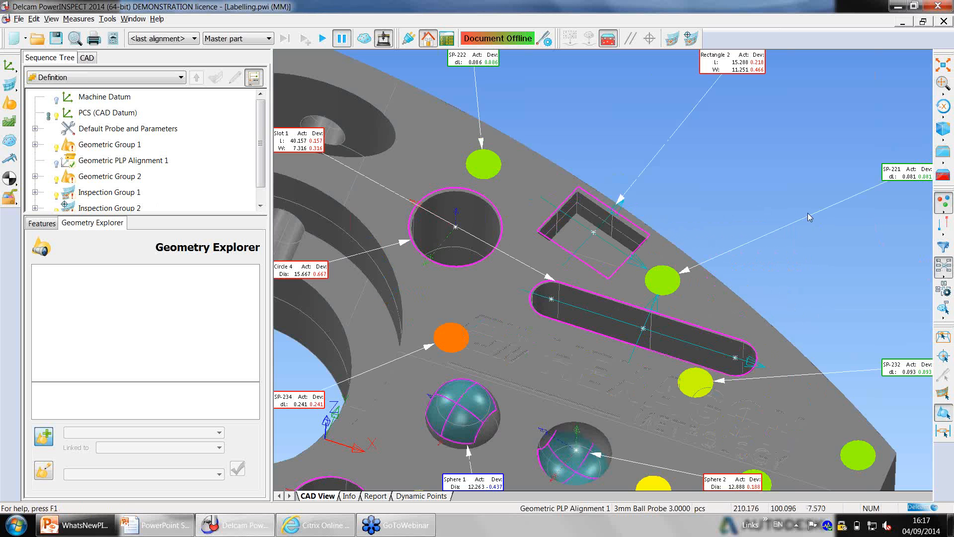
Step: Increase the overall label width in the session label settings and apply it
{"action": "left_click", "coordinate": [943, 291]}
{"action": "left_click_drag", "start_coordinate": [514, 346], "coordinate": [546, 345]}
{"action": "left_click", "coordinate": [597, 448]}
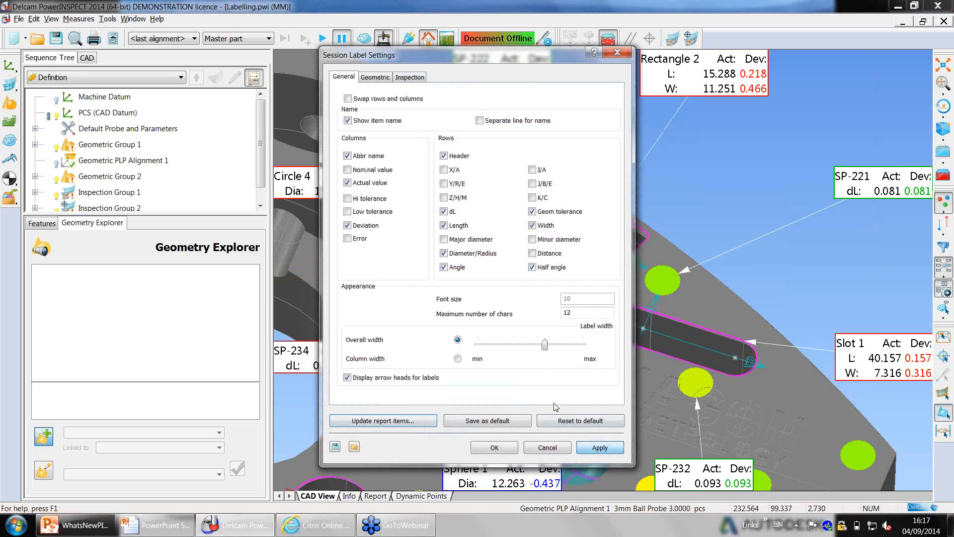
{"action": "left_click", "coordinate": [494, 447]}
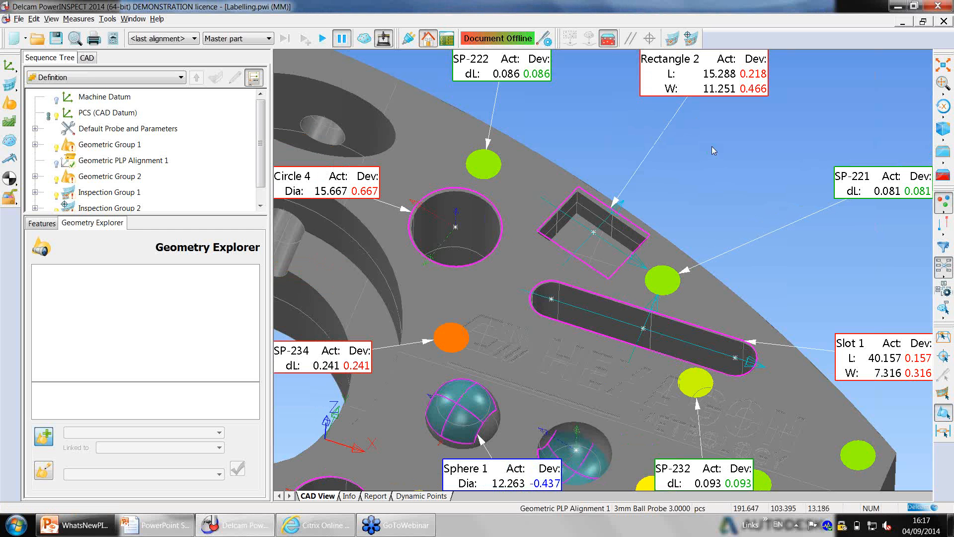
Step: Override the general label settings for geometric items to include Hi tolerance and Low tolerance, and widen the labels further
{"action": "left_click", "coordinate": [943, 289]}
{"action": "left_click_drag", "start_coordinate": [520, 60], "coordinate": [207, 58]}
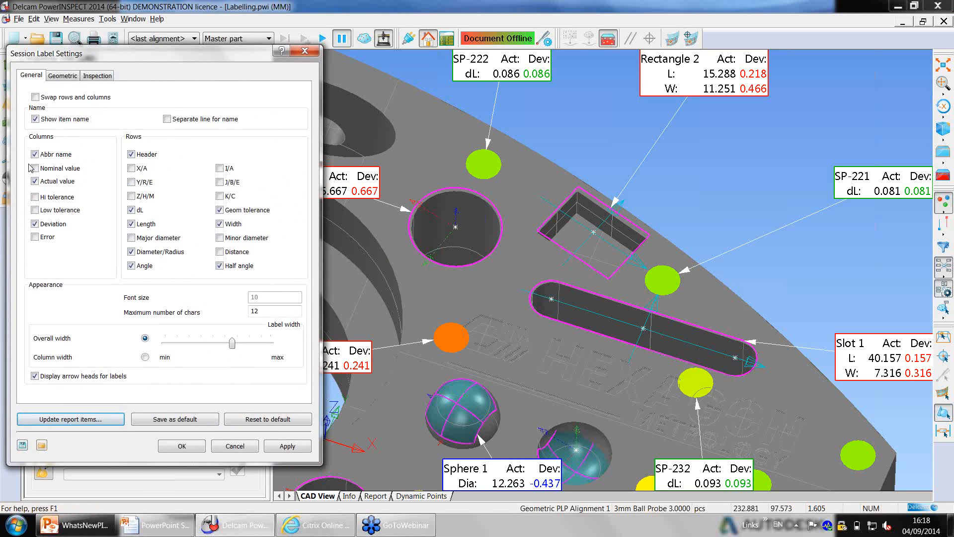
{"action": "left_click", "coordinate": [63, 77]}
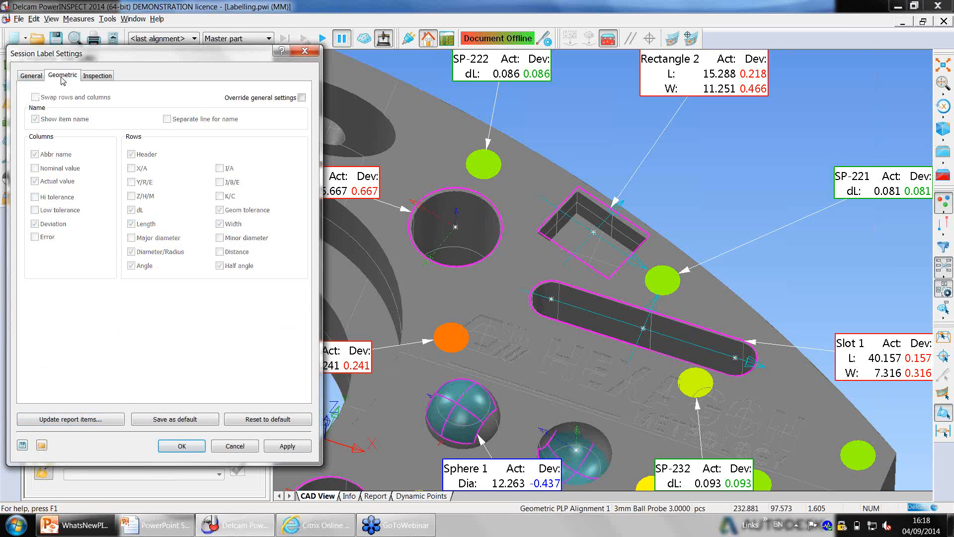
{"action": "left_click", "coordinate": [302, 98]}
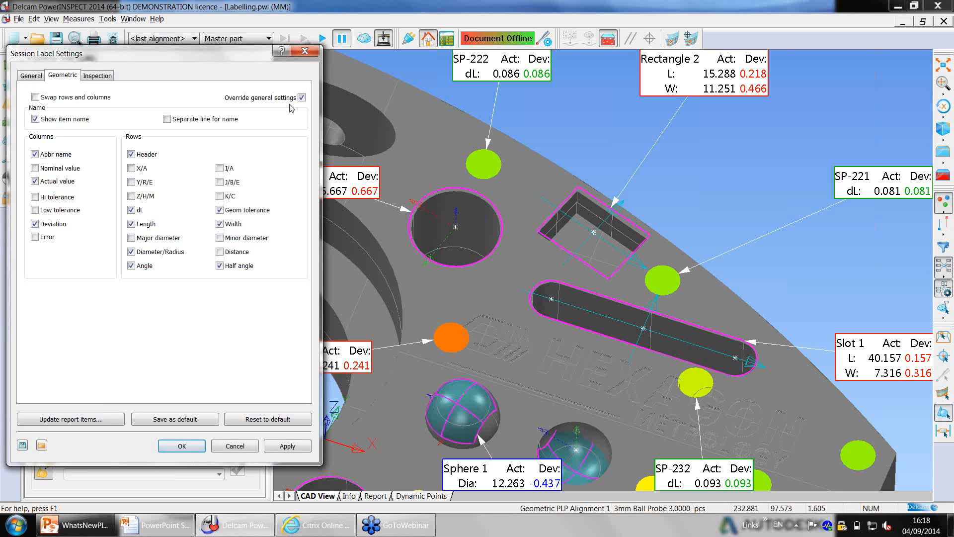
{"action": "left_click", "coordinate": [35, 197]}
{"action": "left_click", "coordinate": [35, 210]}
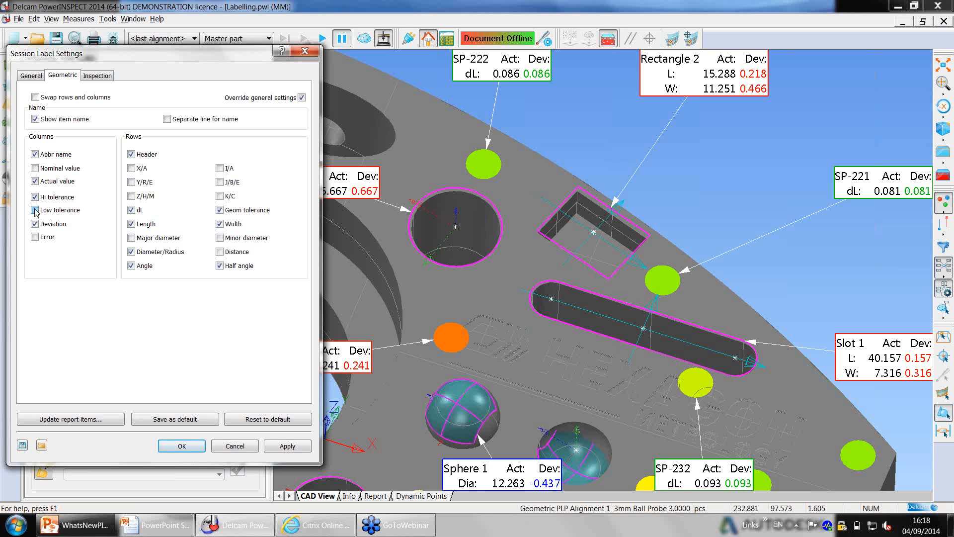
{"action": "left_click", "coordinate": [192, 446]}
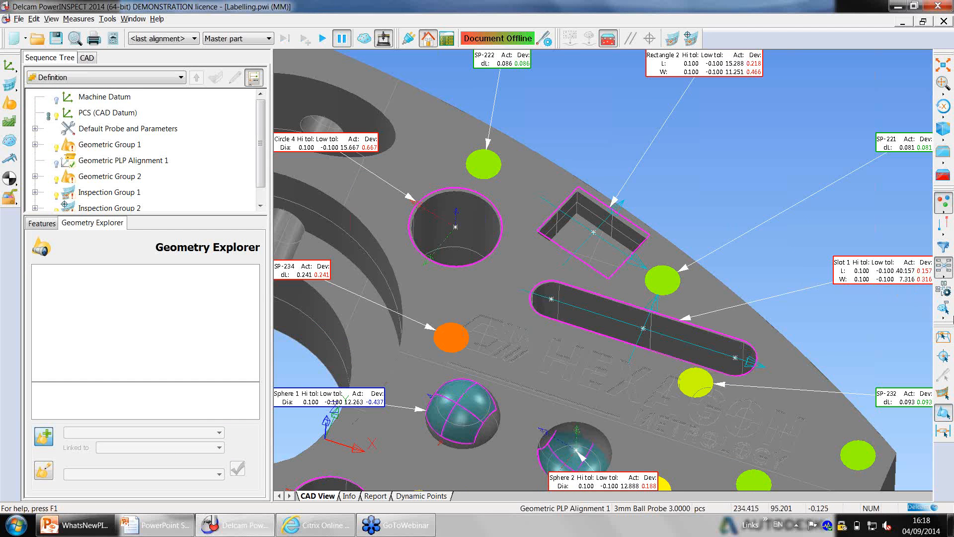
{"action": "left_click_drag", "start_coordinate": [545, 345], "coordinate": [562, 344]}
{"action": "left_click", "coordinate": [502, 447]}
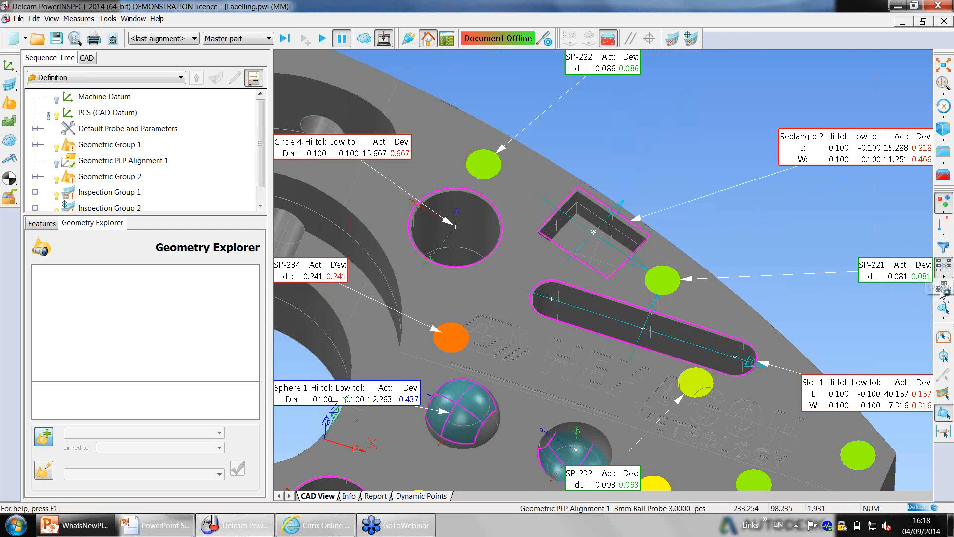
Step: Override the general label settings for inspection points to include the X/A, Y/R/E and Z/H/M rows
{"action": "left_click", "coordinate": [409, 78]}
{"action": "left_click_drag", "start_coordinate": [376, 55], "coordinate": [67, 42]}
{"action": "left_click", "coordinate": [305, 86]}
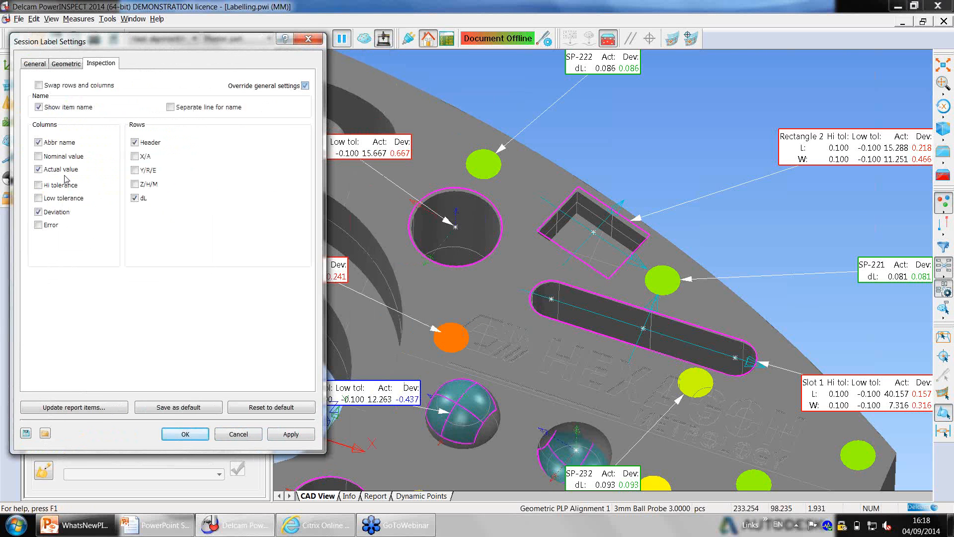
{"action": "left_click", "coordinate": [135, 157]}
{"action": "left_click", "coordinate": [135, 171]}
{"action": "left_click", "coordinate": [134, 184]}
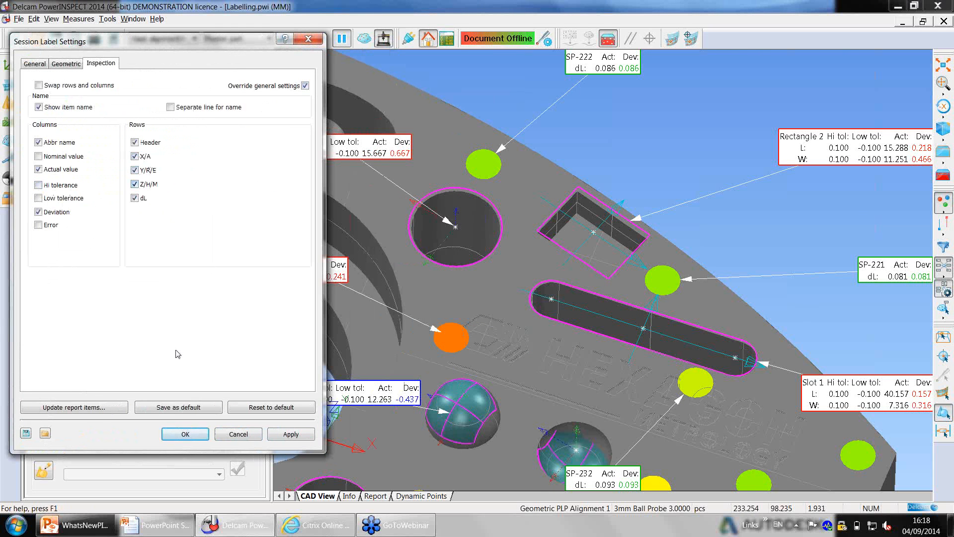
{"action": "left_click", "coordinate": [196, 434]}
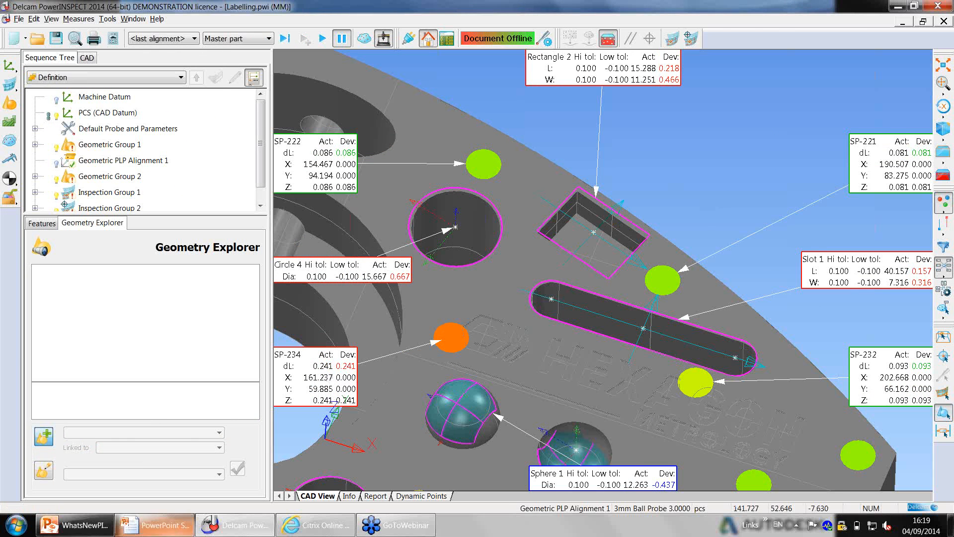
Step: Switch to the PowerPoint slide show and present the Compound items slide
{"action": "left_click", "coordinate": [161, 526]}
{"action": "left_click", "coordinate": [496, 299]}
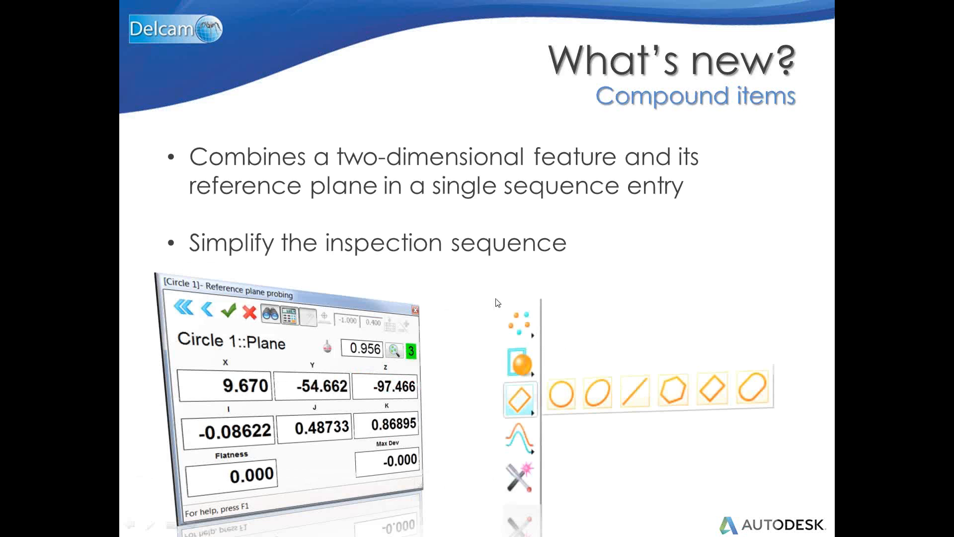
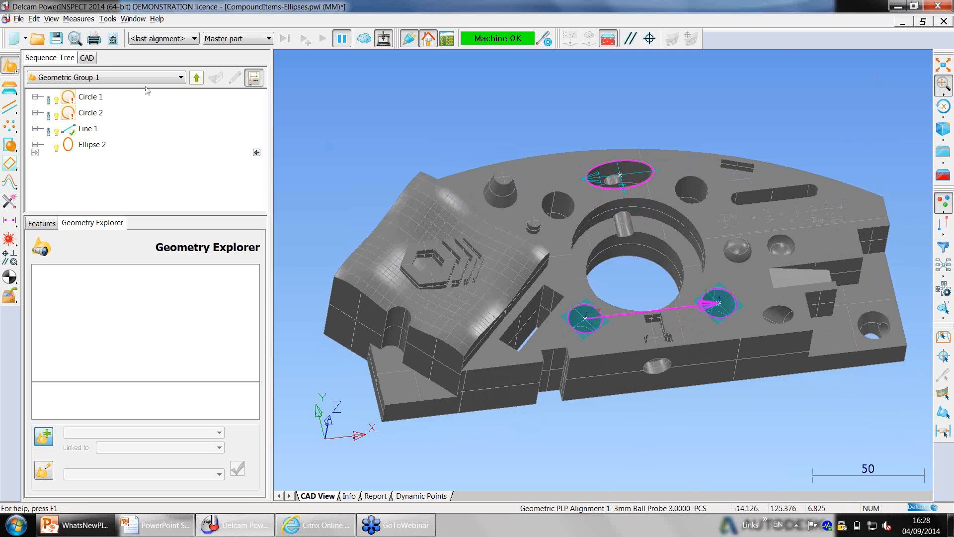
Step: Insert a new geometric group in the CompoundItems-Ellipses sequence with the default settings, and show the available compound item types
{"action": "left_click", "coordinate": [196, 77]}
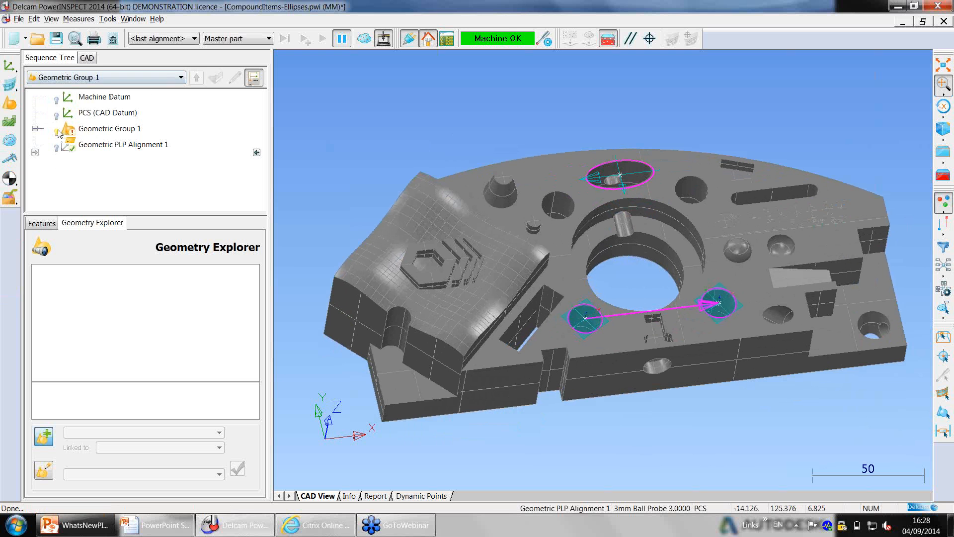
{"action": "left_click", "coordinate": [12, 103]}
{"action": "left_click", "coordinate": [444, 398]}
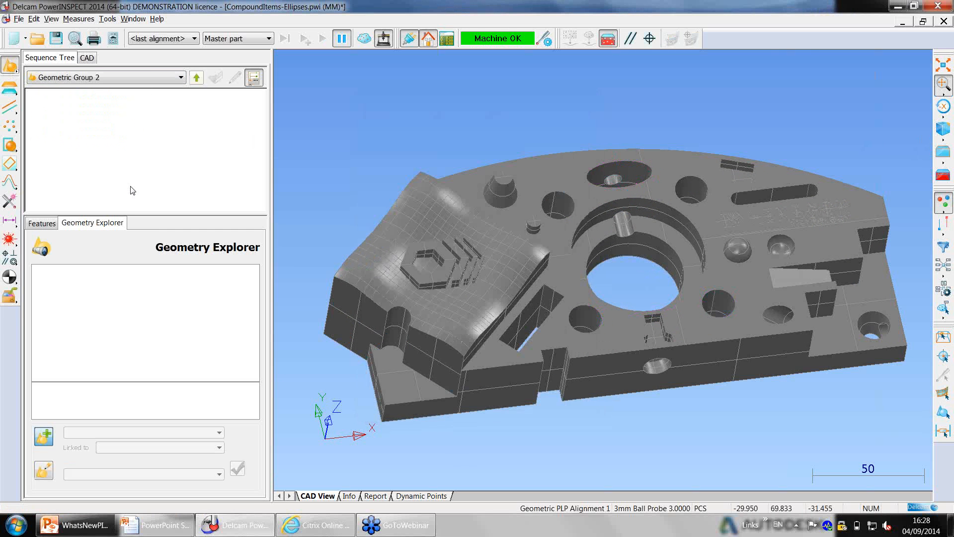
{"action": "left_click", "coordinate": [14, 168]}
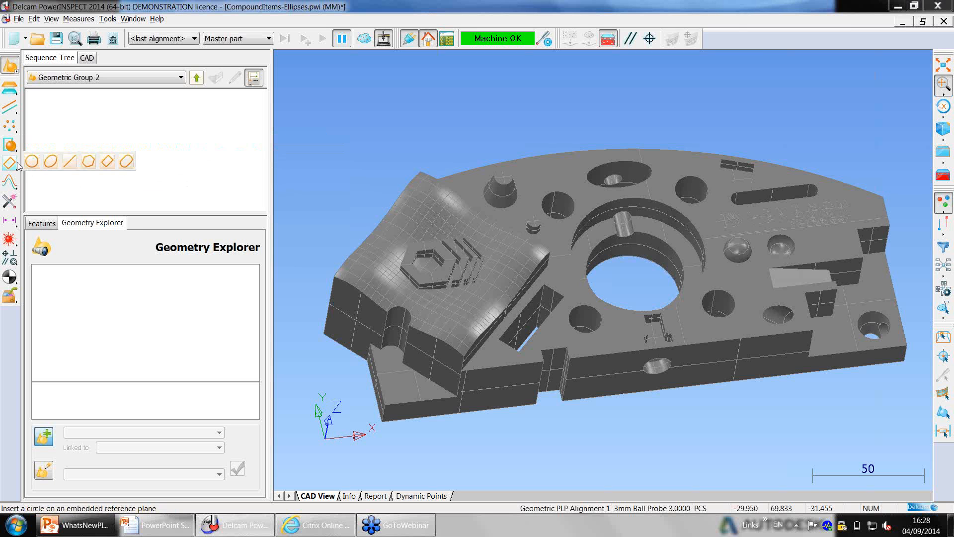
{"action": "mouse_move", "coordinate": [15, 145]}
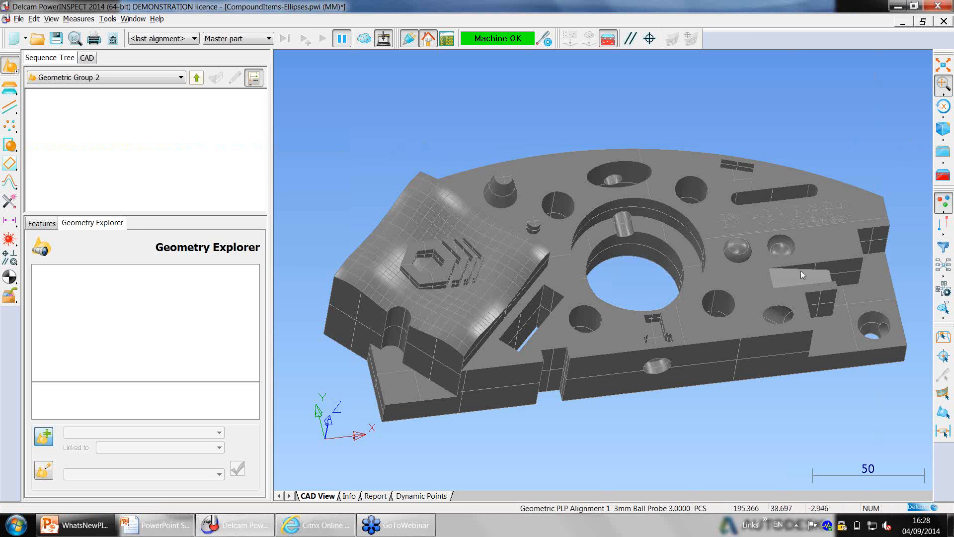
Step: Enable CAD selection in Wireframe mode and pick the edge of the 7.5 mm radius hole beside the large central bore
{"action": "left_click", "coordinate": [944, 338]}
{"action": "right_click", "coordinate": [817, 401]}
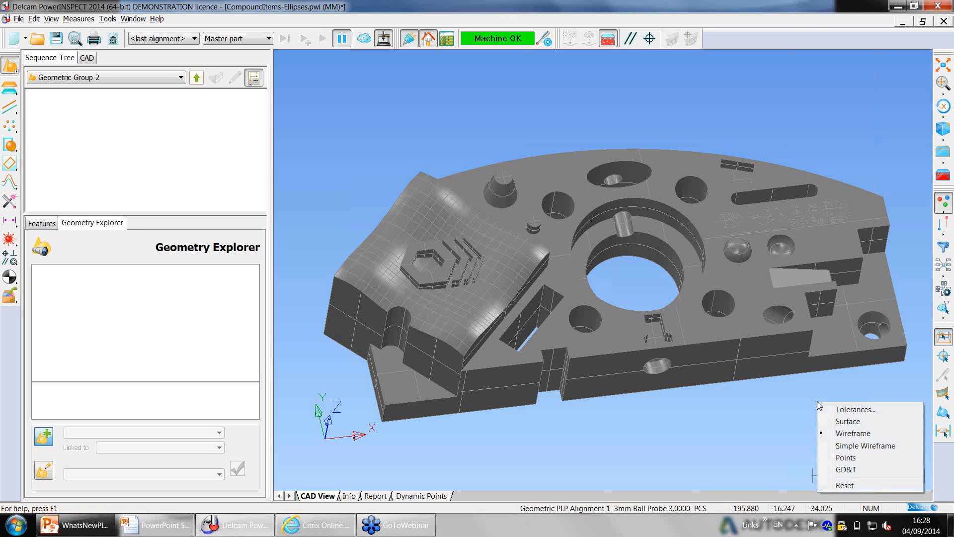
{"action": "left_click", "coordinate": [853, 433]}
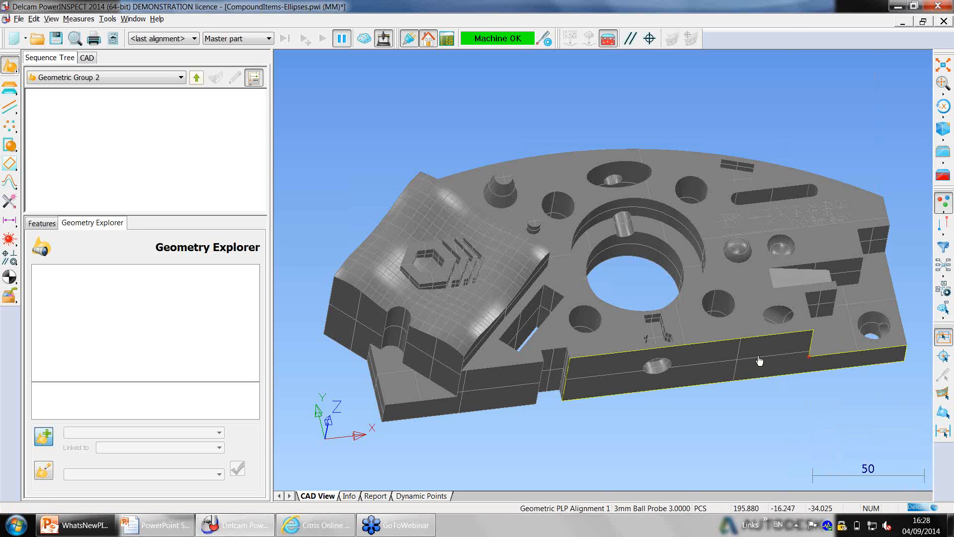
{"action": "left_click", "coordinate": [723, 296]}
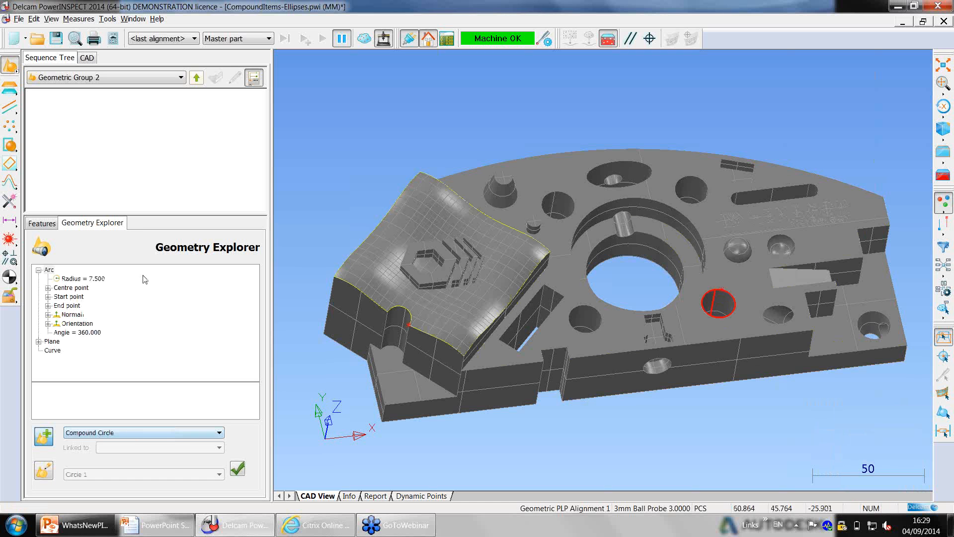
Step: Create a Compound Circle item from the selected 7.5 mm radius hole edge
{"action": "left_click", "coordinate": [167, 434]}
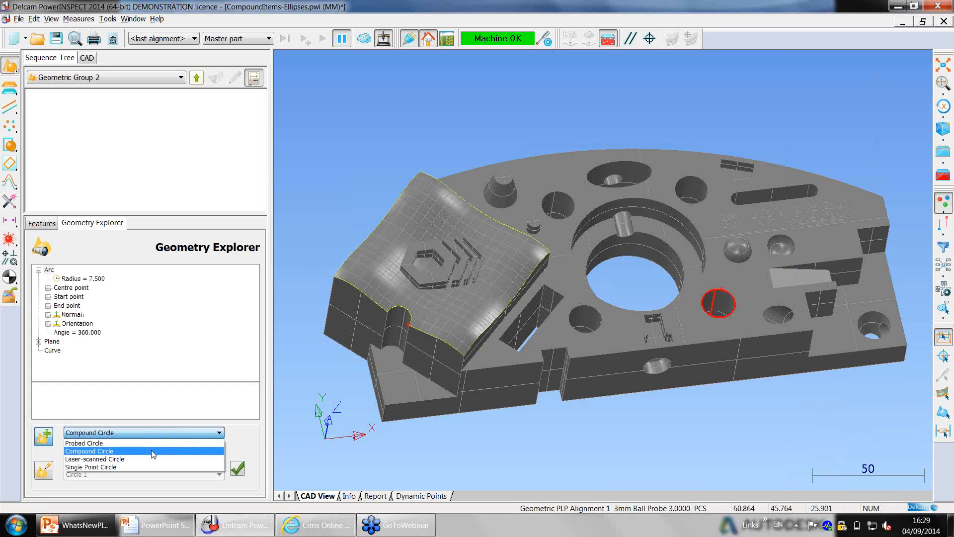
{"action": "left_click", "coordinate": [153, 451]}
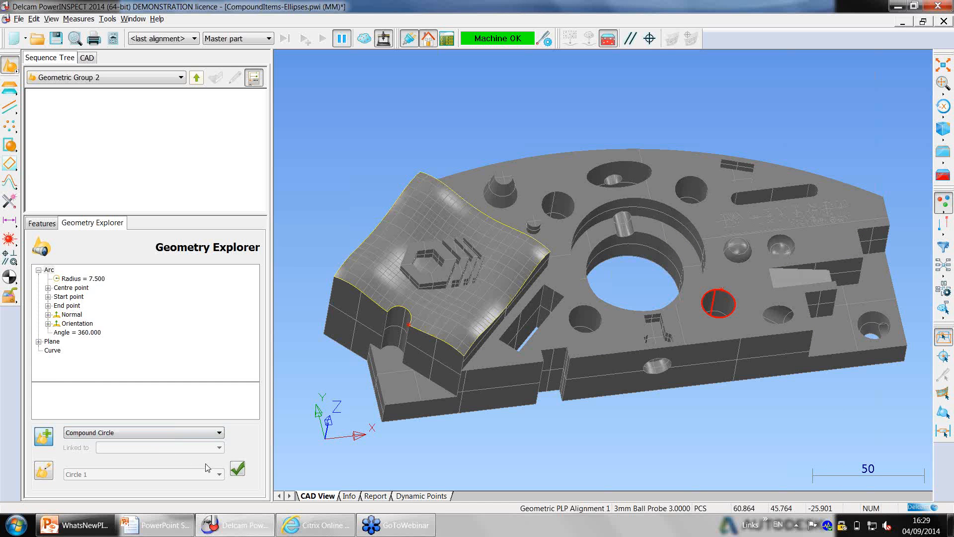
{"action": "left_click", "coordinate": [233, 469]}
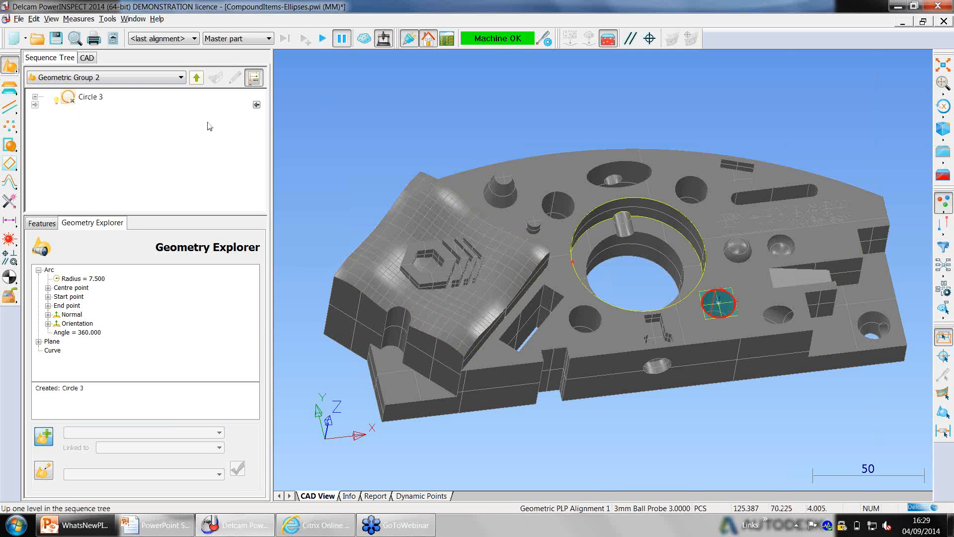
Step: Measure the new compound circle with three plane points and three circle points, and expand its results in the sequence
{"action": "left_click", "coordinate": [322, 40]}
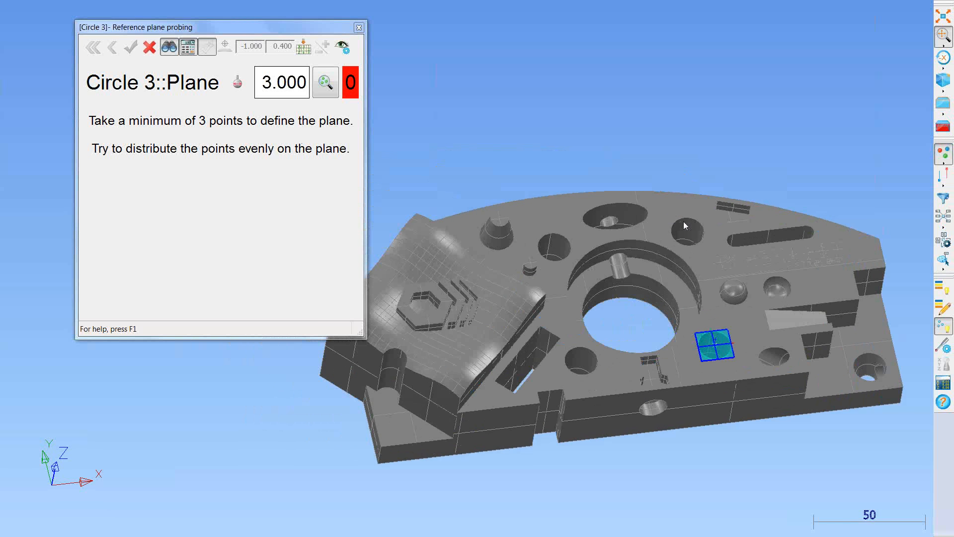
{"action": "middle_click_drag", "start_coordinate": [667, 159], "coordinate": [605, 168]}
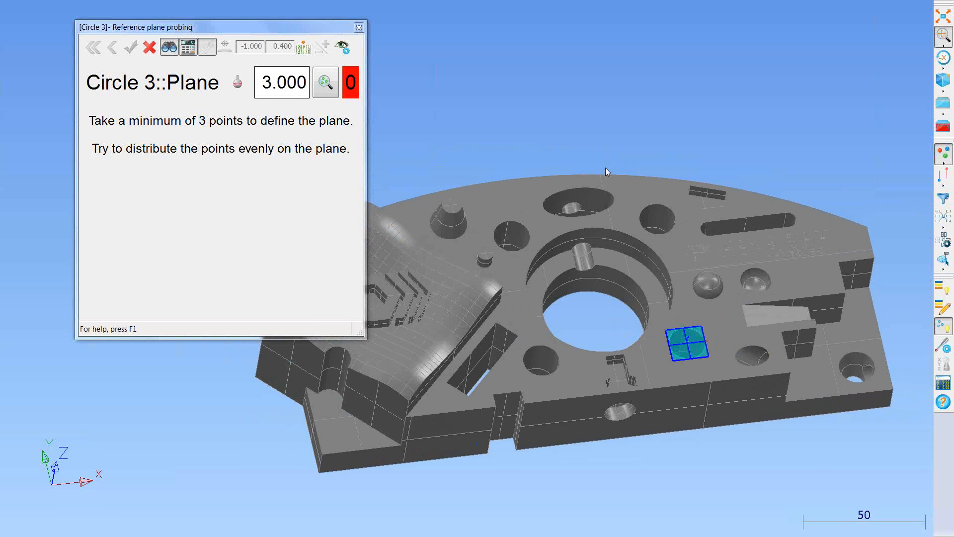
{"action": "left_click_drag", "start_coordinate": [244, 27], "coordinate": [197, 21]}
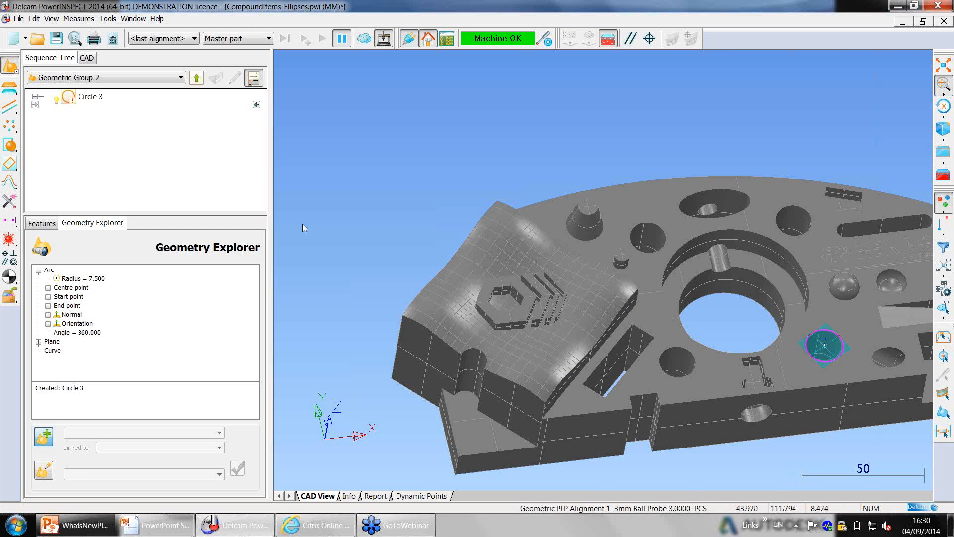
{"action": "left_click", "coordinate": [35, 98]}
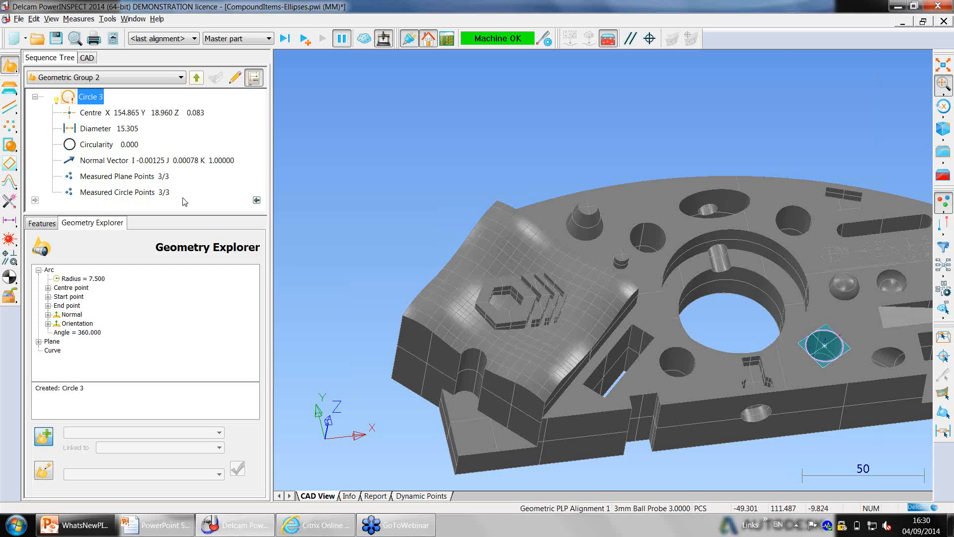
{"action": "middle_click_drag", "start_coordinate": [439, 195], "coordinate": [373, 124], "text": "shift"}
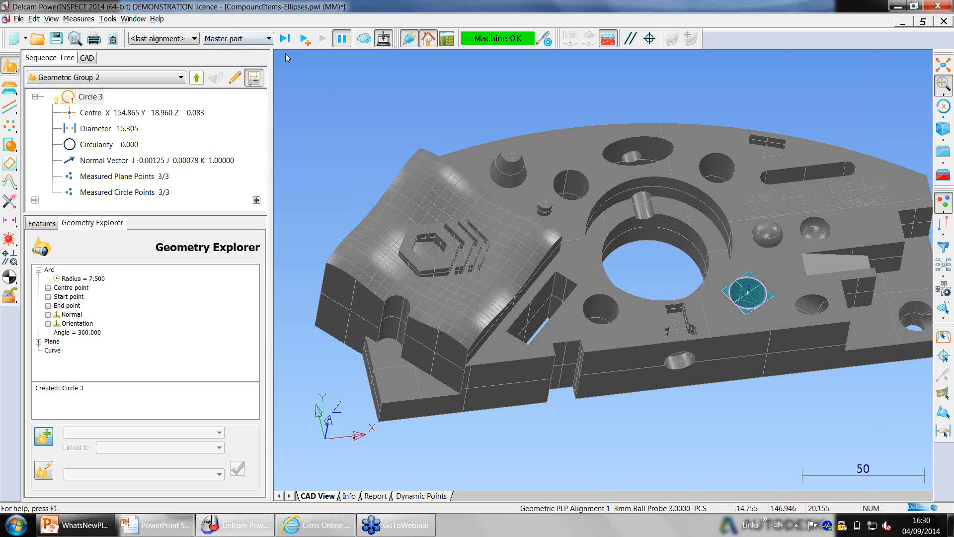
Step: Switch to the ImportExportEdgePoints.pwi document and place three dynamic surface points along the part's lower edge
{"action": "left_click", "coordinate": [133, 19]}
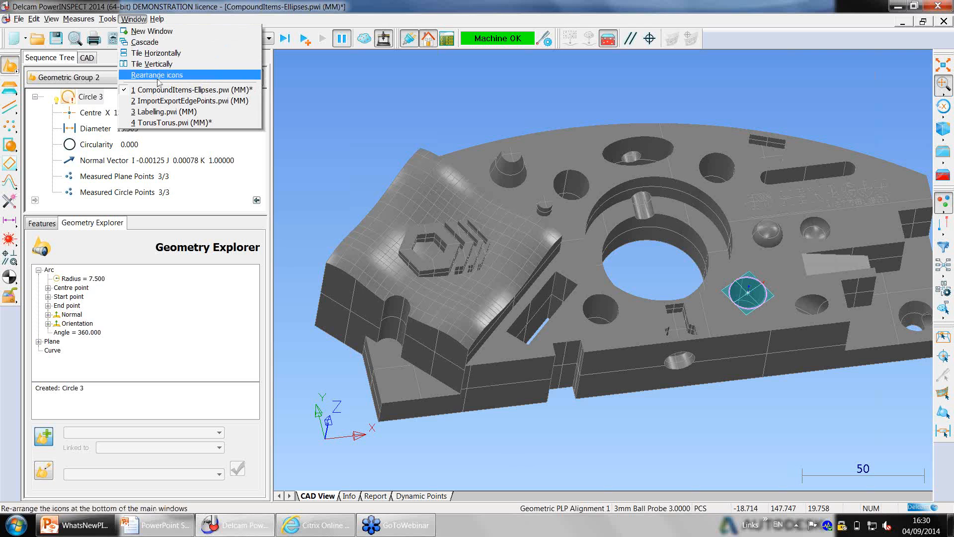
{"action": "left_click", "coordinate": [169, 101]}
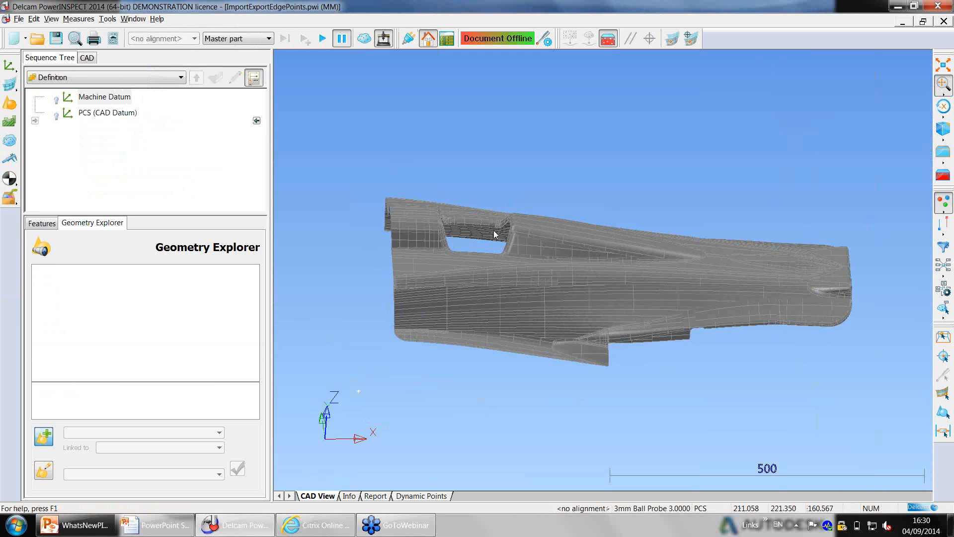
{"action": "left_click_drag", "start_coordinate": [379, 314], "coordinate": [607, 390]}
{"action": "mouse_move", "coordinate": [576, 389]}
{"action": "middle_mouse_down"}
{"action": "mouse_move", "coordinate": [598, 434]}
{"action": "mouse_move", "coordinate": [613, 400]}
{"action": "mouse_move", "coordinate": [573, 386]}
{"action": "middle_mouse_up"}
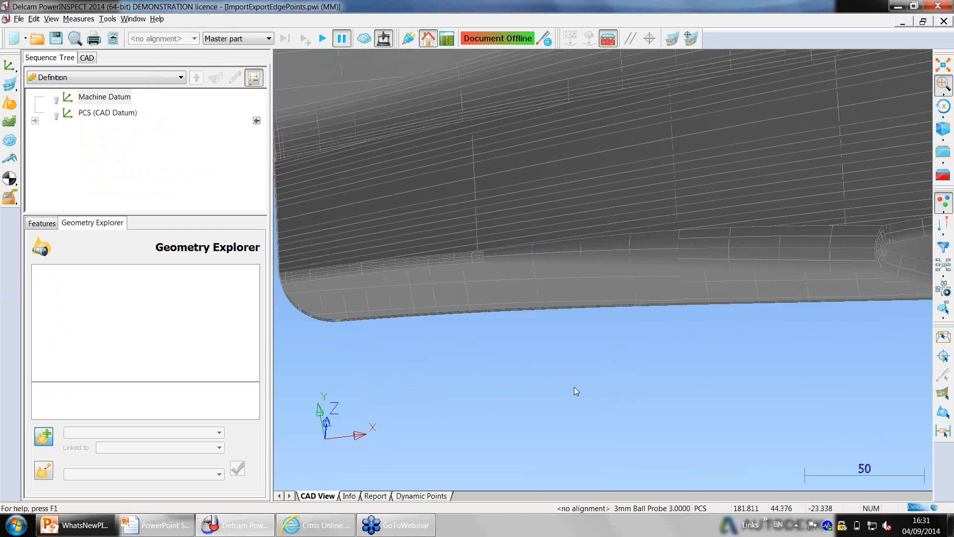
{"action": "middle_click_drag", "start_coordinate": [574, 387], "coordinate": [583, 389]}
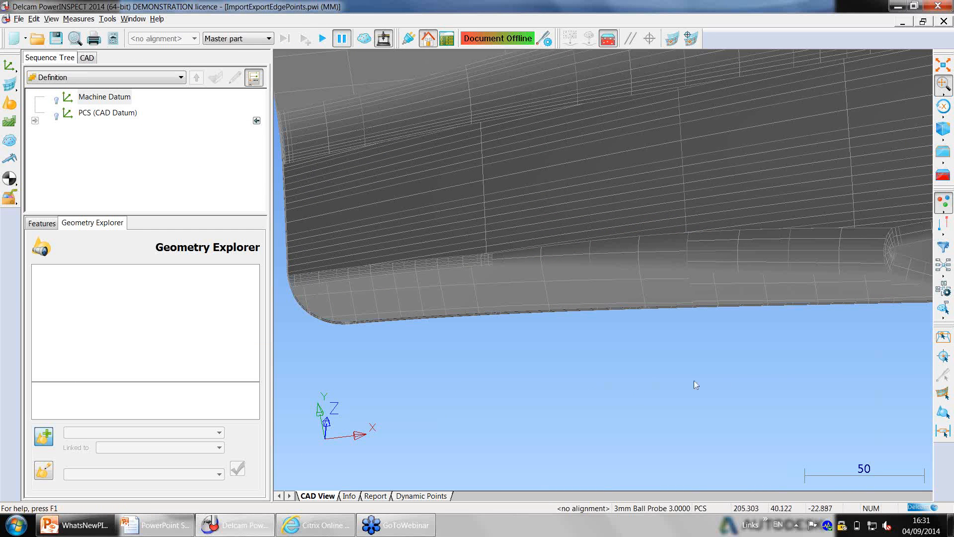
{"action": "left_click", "coordinate": [944, 355]}
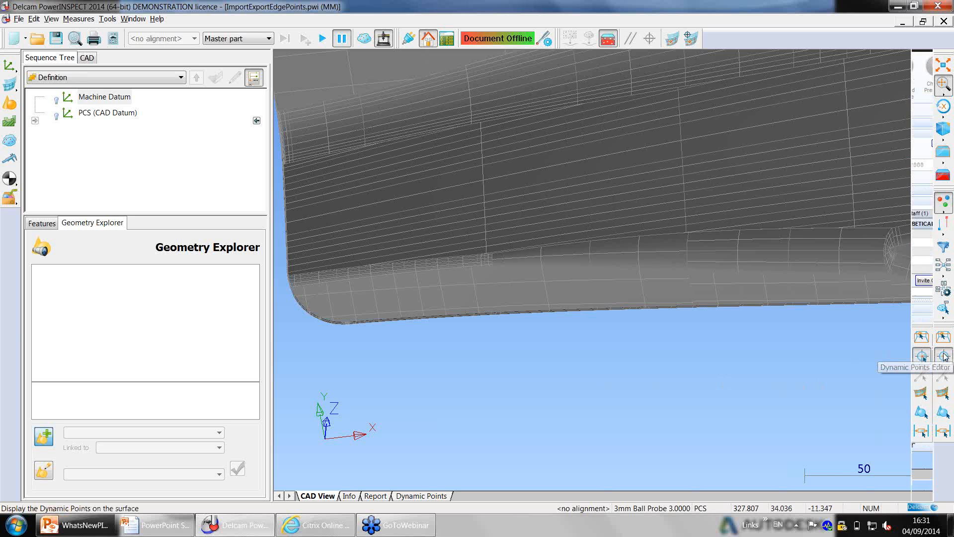
{"action": "scroll", "coordinate": [403, 310], "scroll_direction": "up", "scroll_amount": 5}
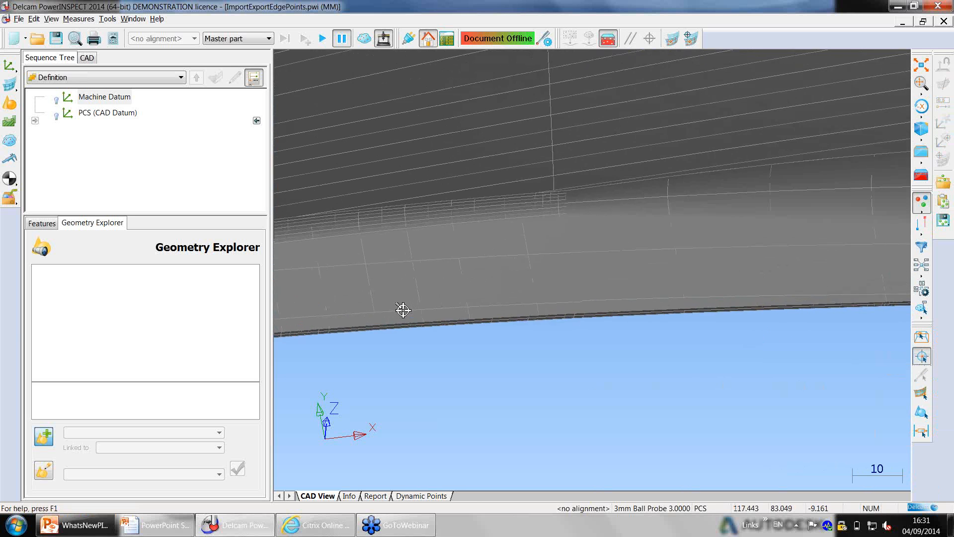
{"action": "left_click", "coordinate": [434, 324]}
{"action": "left_click", "coordinate": [612, 313]}
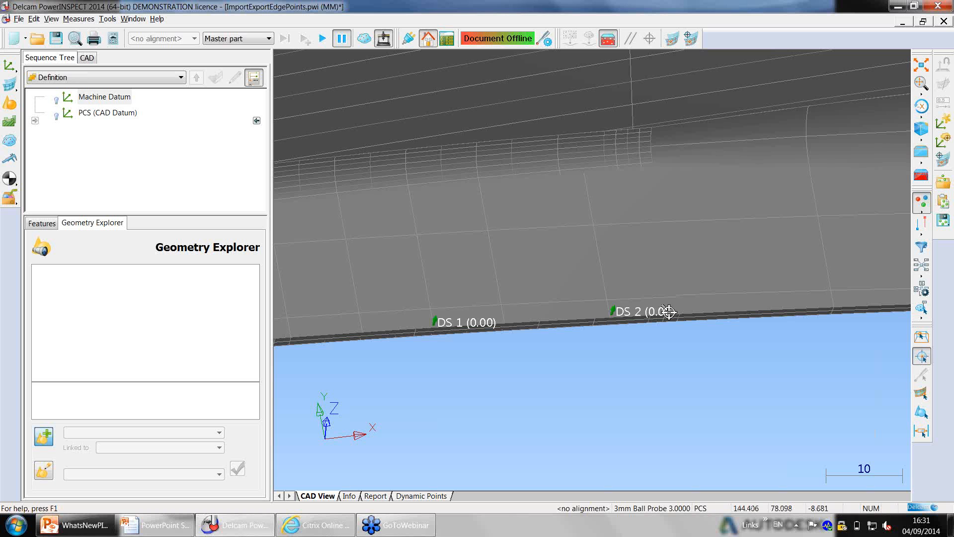
{"action": "left_click", "coordinate": [811, 305]}
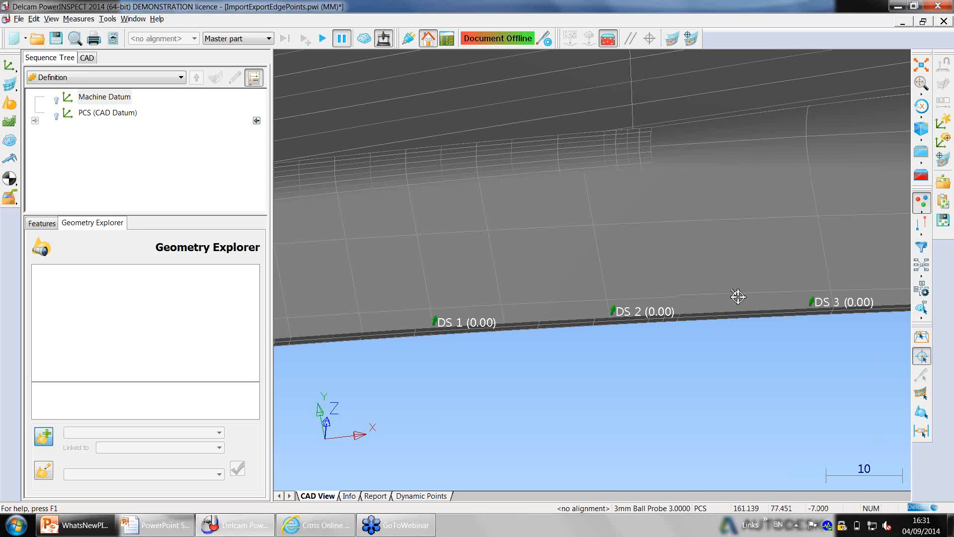
Step: Convert the three dynamic surface points into edge points, export them to a points file named EdgePoints, and close the Dynamic Points Editor
{"action": "left_click_drag", "start_coordinate": [835, 268], "coordinate": [403, 371]}
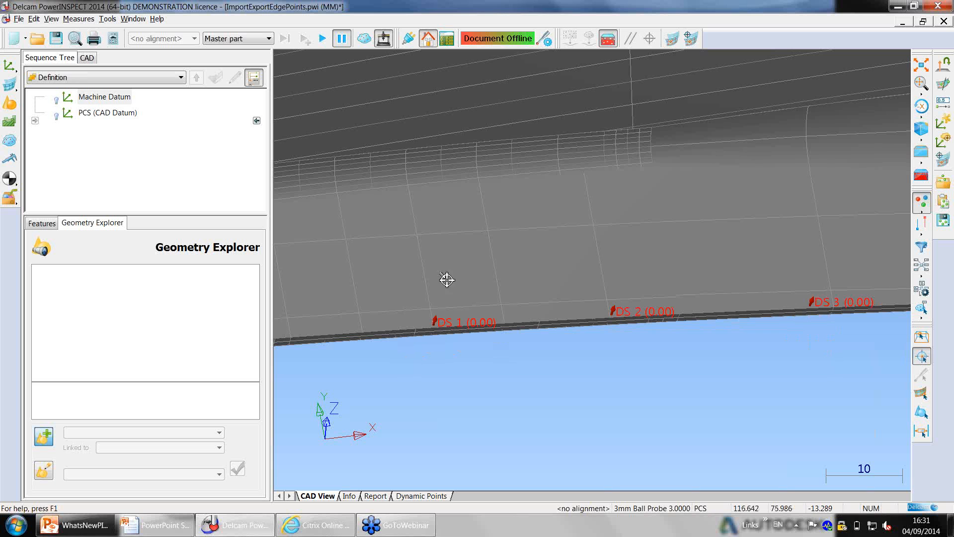
{"action": "left_click", "coordinate": [943, 85]}
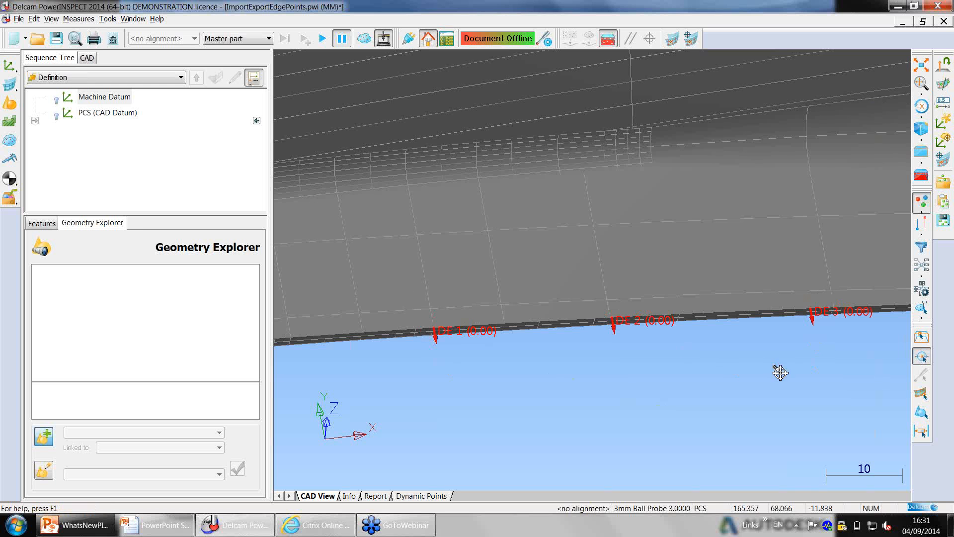
{"action": "left_click", "coordinate": [948, 224]}
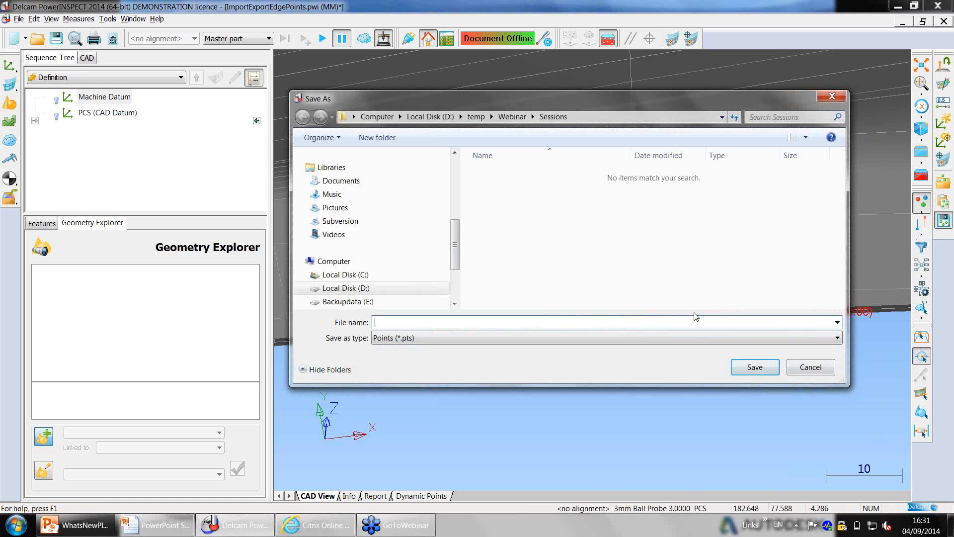
{"action": "type", "text": "Edge"}
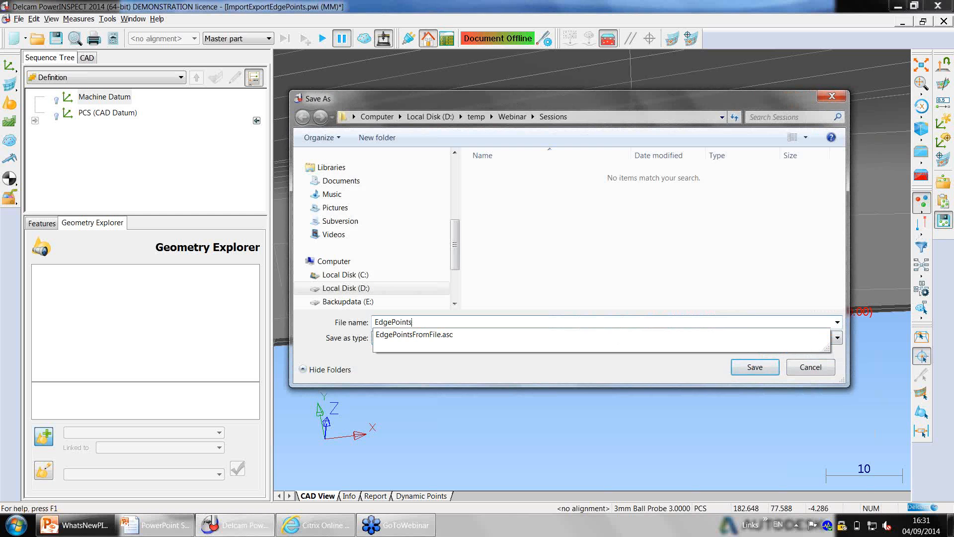
{"action": "type", "text": "Points"}
{"action": "left_click", "coordinate": [754, 366]}
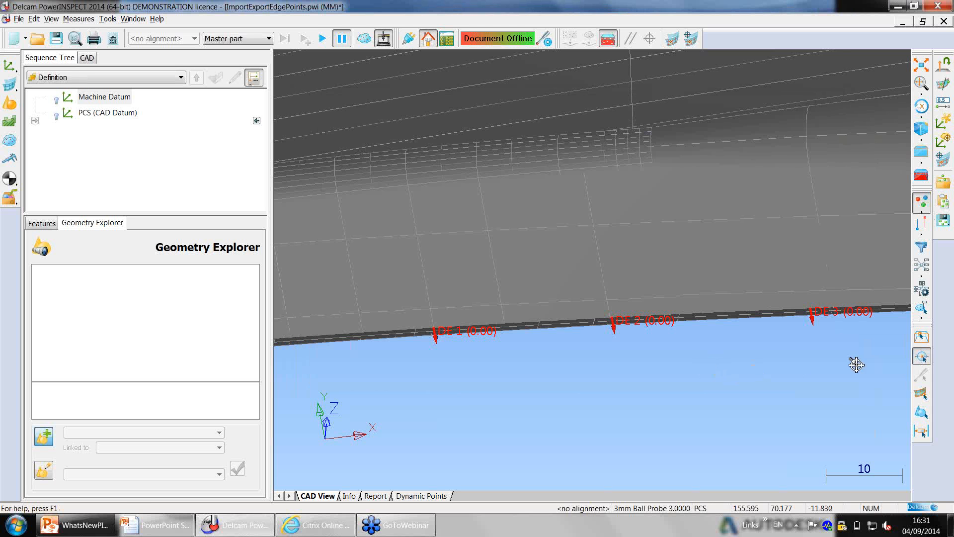
{"action": "left_click", "coordinate": [922, 356]}
{"action": "scroll", "coordinate": [586, 365], "scroll_direction": "down", "scroll_amount": 3}
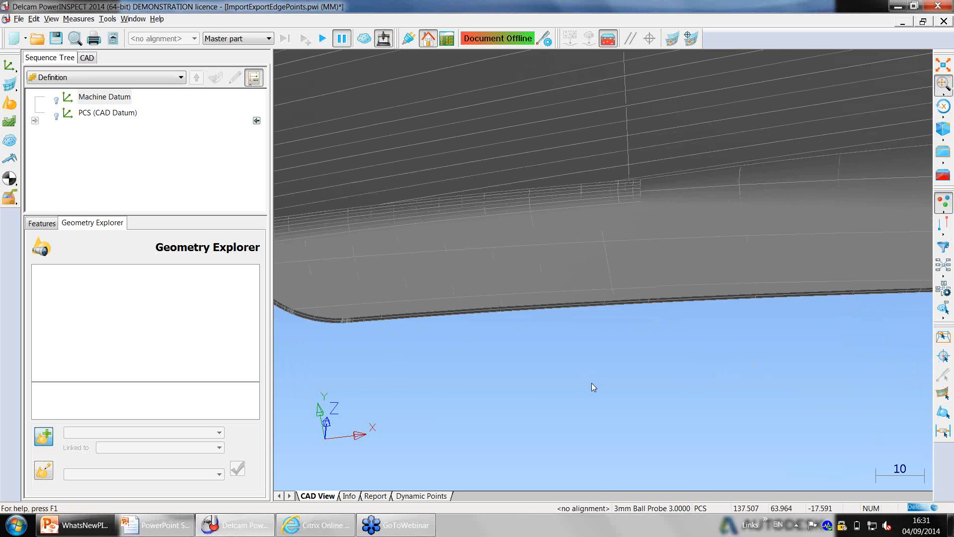
Step: Start importing EdgePointsFromFile.asc as an edge inspection group and preview the file's point data
{"action": "left_click", "coordinate": [106, 20]}
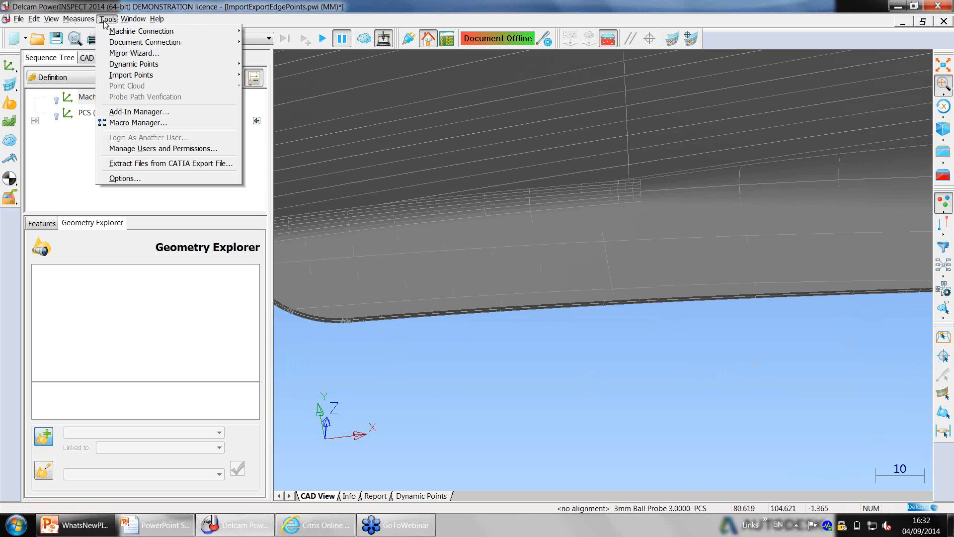
{"action": "mouse_move", "coordinate": [174, 76]}
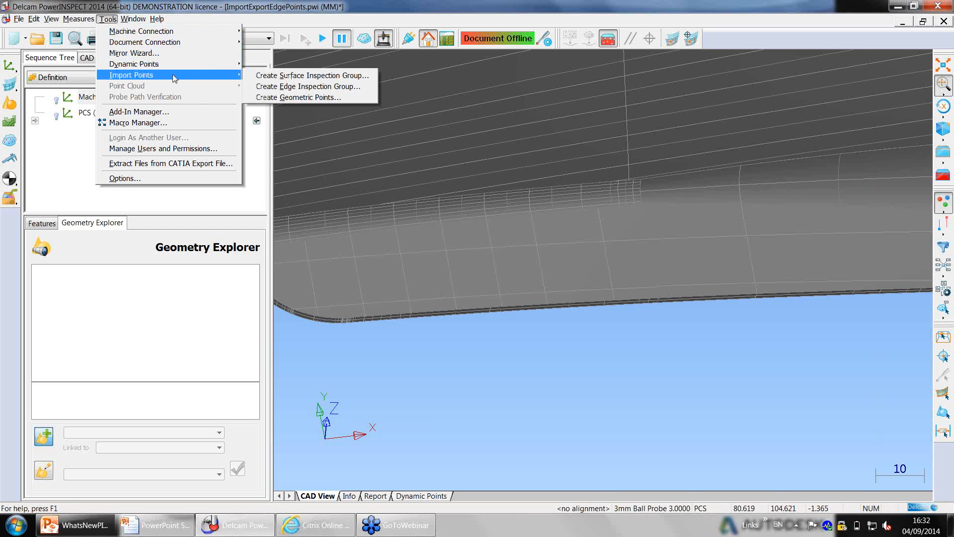
{"action": "left_click", "coordinate": [366, 88]}
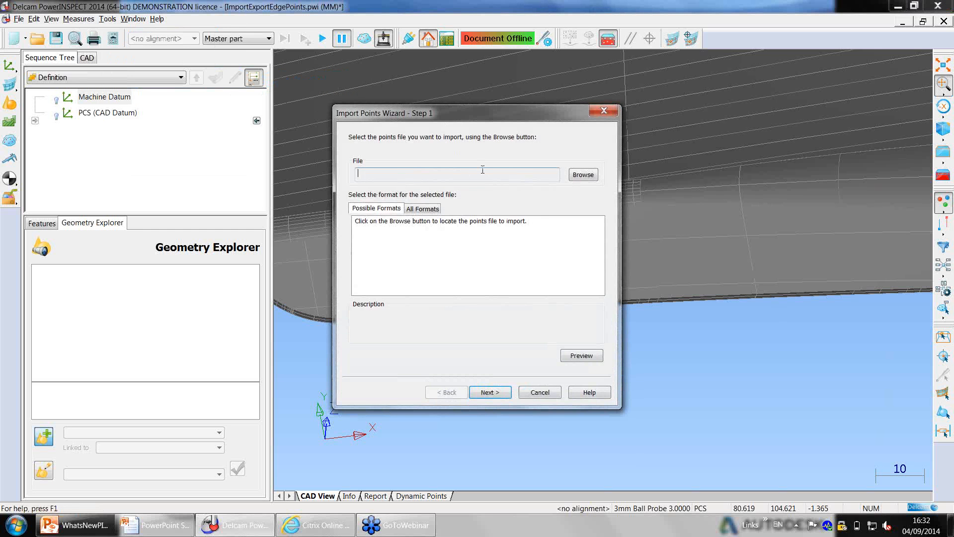
{"action": "left_click", "coordinate": [586, 177]}
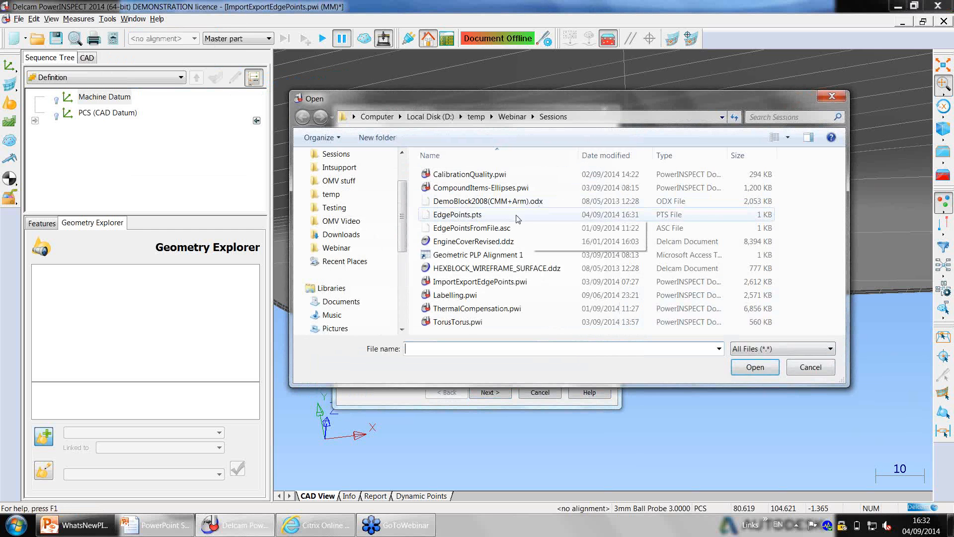
{"action": "left_click", "coordinate": [482, 230]}
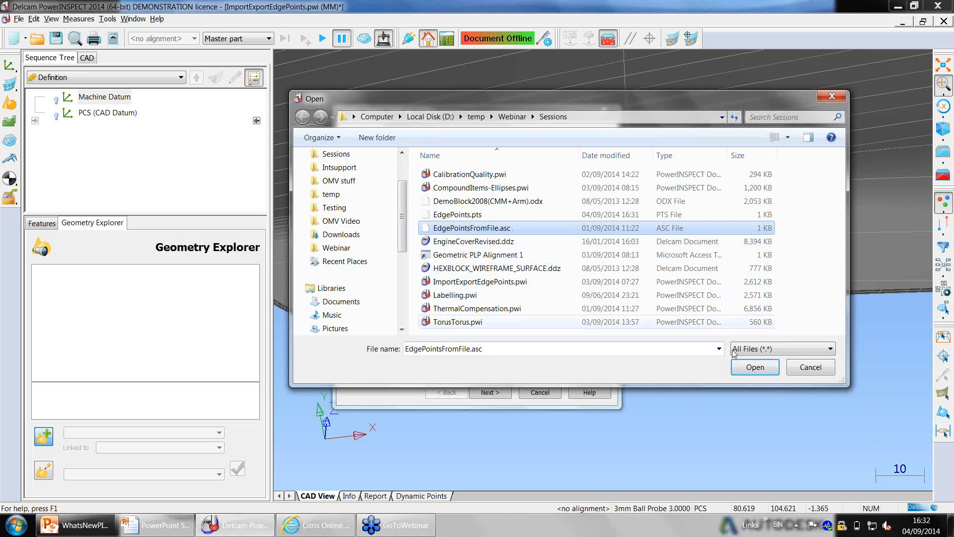
{"action": "left_click", "coordinate": [755, 367]}
{"action": "left_click", "coordinate": [580, 354]}
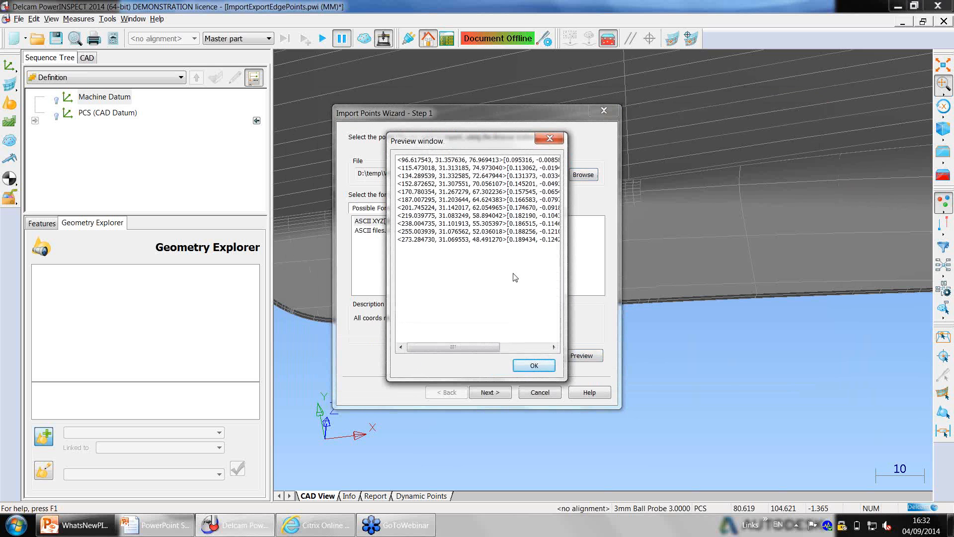
{"action": "left_click", "coordinate": [534, 366]}
Step: Complete the edge point import with the ASCII XYZ[IJKD] format and examine the imported points along the part's lower edge
{"action": "left_click", "coordinate": [499, 394]}
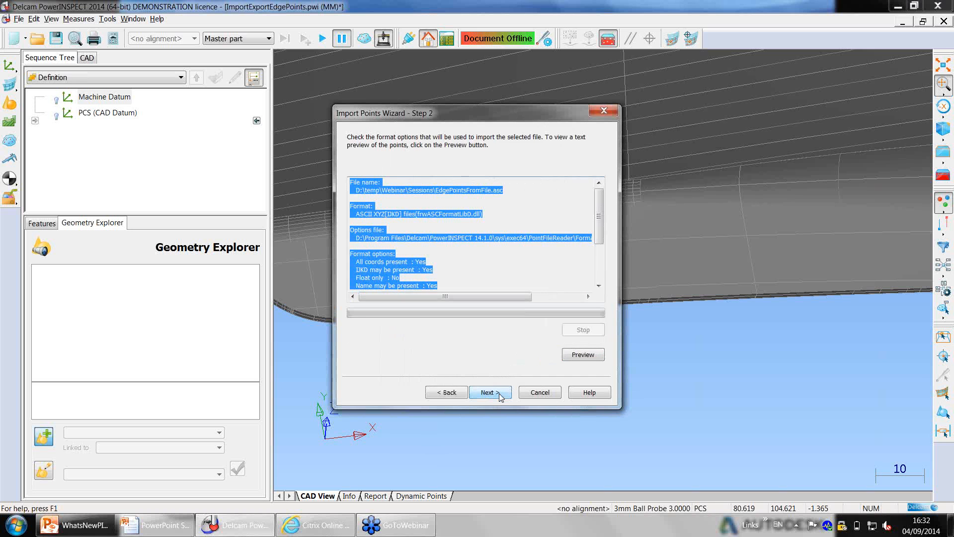
{"action": "left_click", "coordinate": [501, 397]}
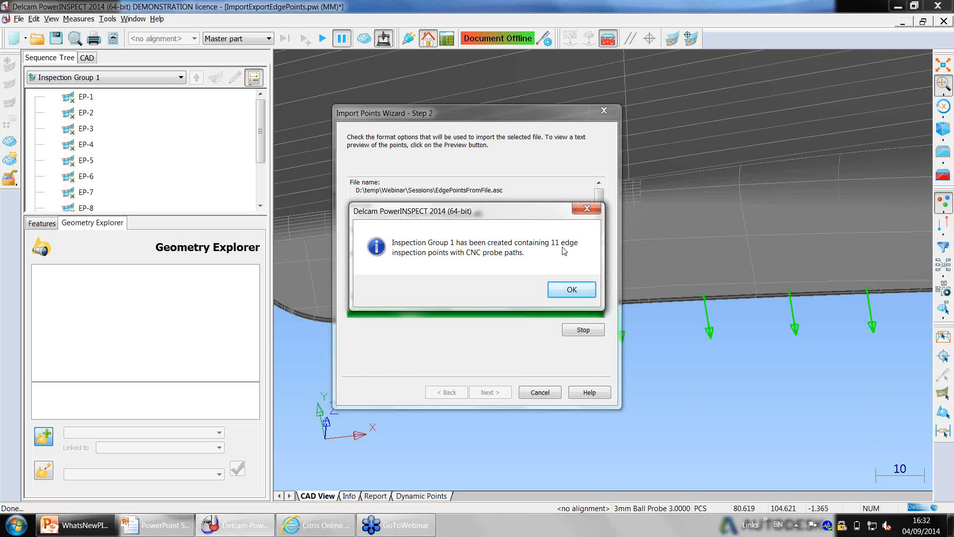
{"action": "left_click", "coordinate": [572, 289]}
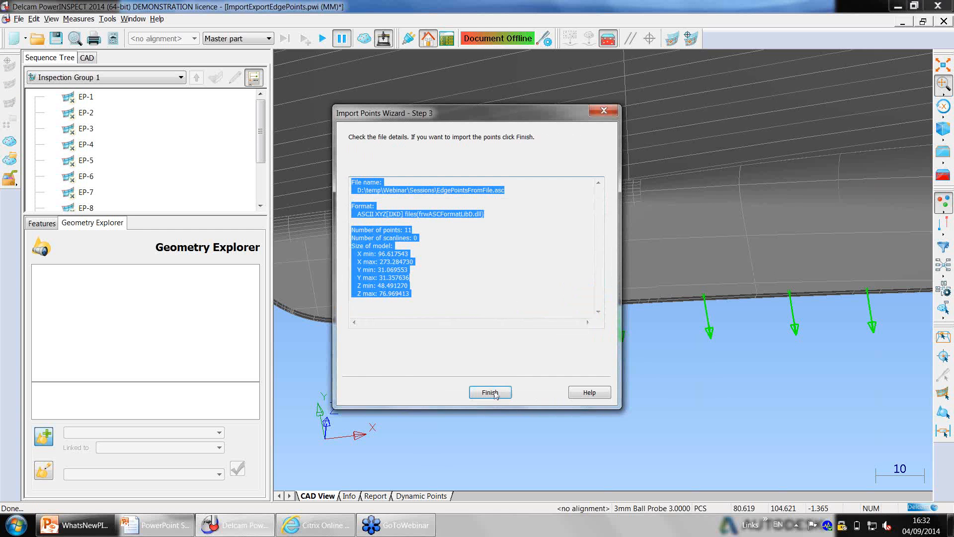
{"action": "left_click", "coordinate": [497, 391]}
{"action": "scroll", "coordinate": [671, 371], "scroll_direction": "down", "scroll_amount": 5}
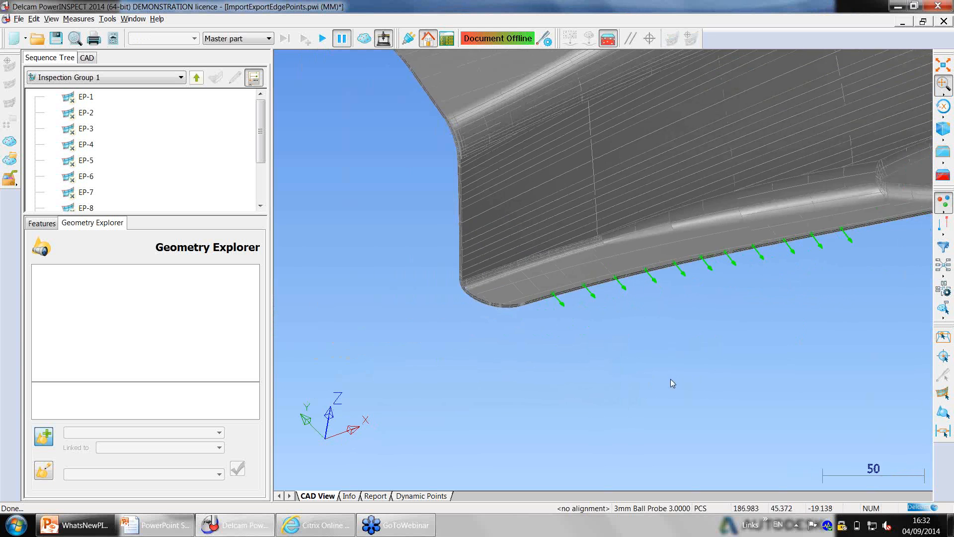
{"action": "scroll", "coordinate": [598, 401], "scroll_direction": "up", "scroll_amount": 2}
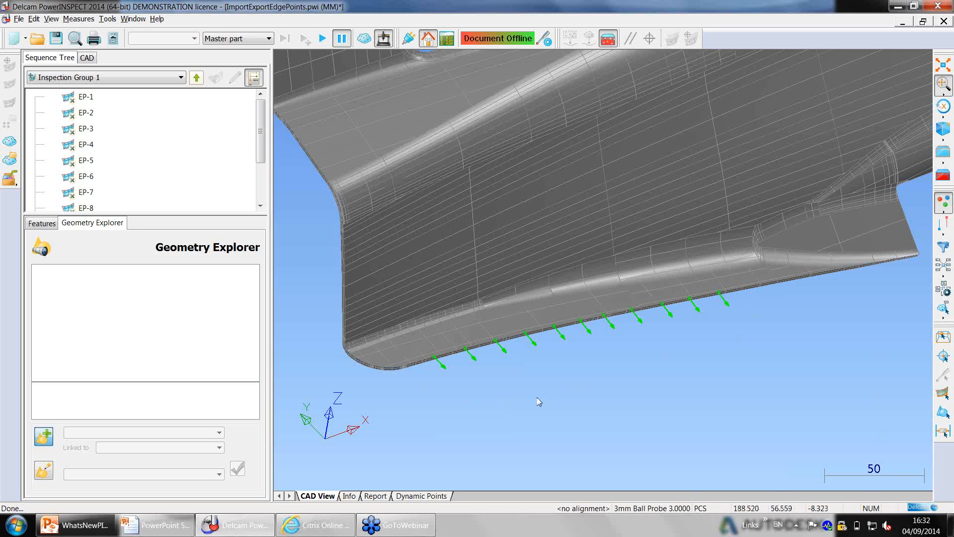
Step: Switch back to the CompoundItems-Ellipses.pwi document
{"action": "left_click", "coordinate": [133, 19]}
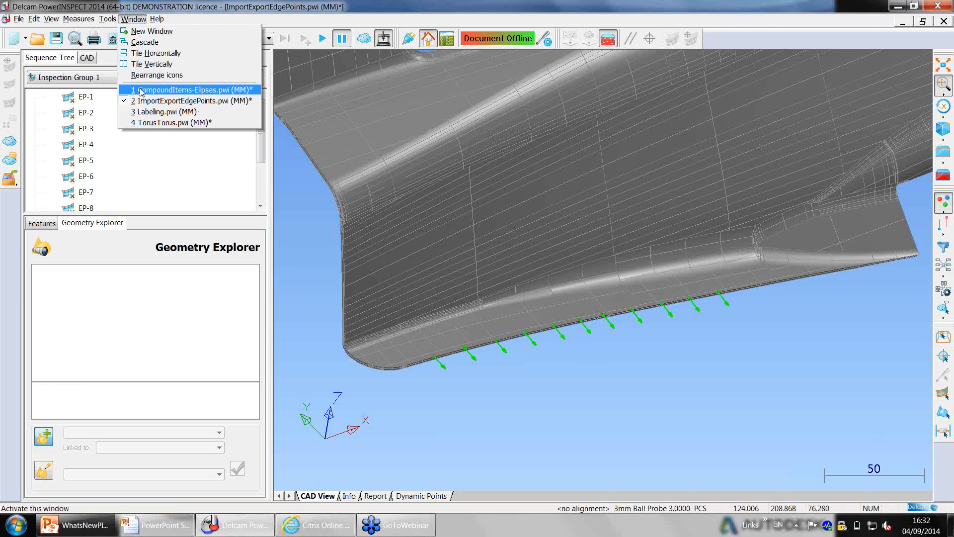
{"action": "left_click", "coordinate": [192, 89]}
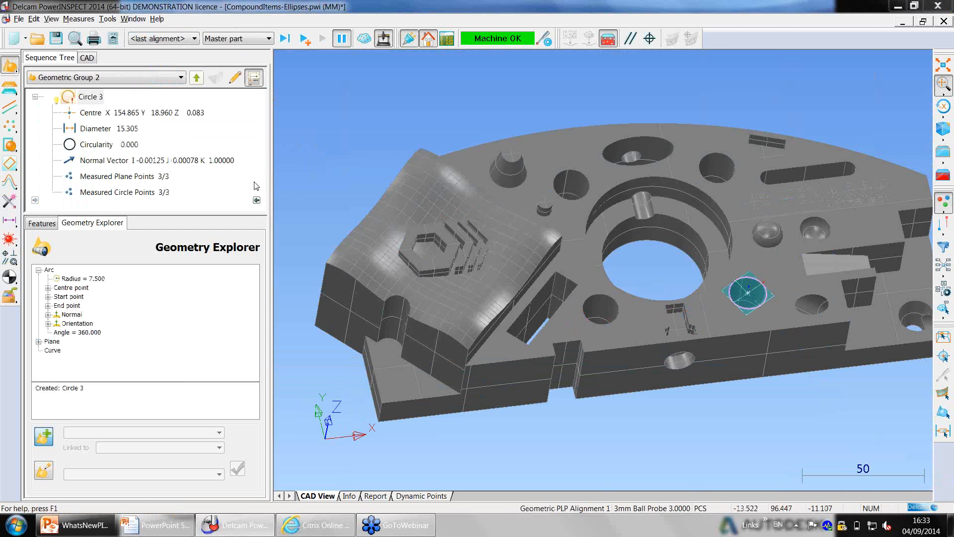
Step: Resume feature probing of Circle 3, configure the readout to display nominals, deviations and errors, and cancel the measurement
{"action": "left_click", "coordinate": [84, 97]}
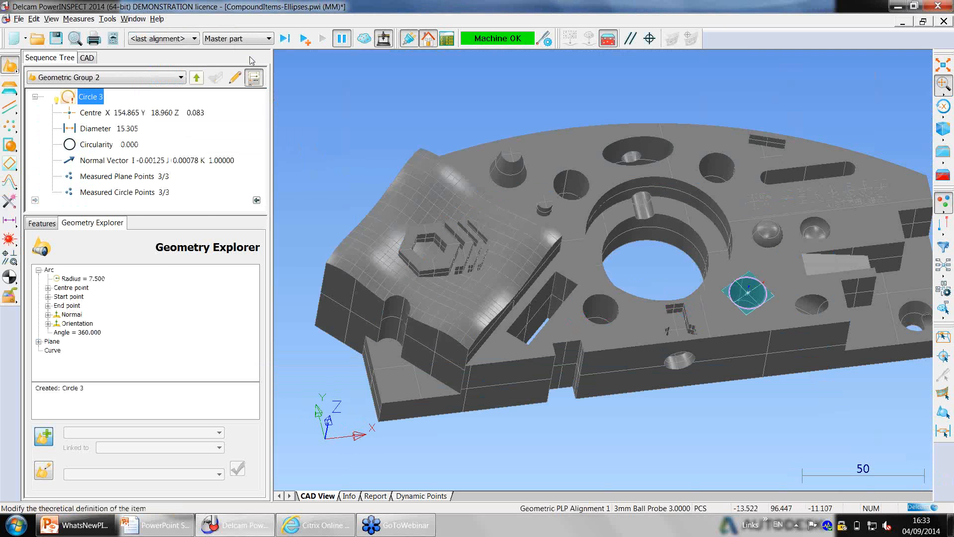
{"action": "left_click", "coordinate": [302, 40]}
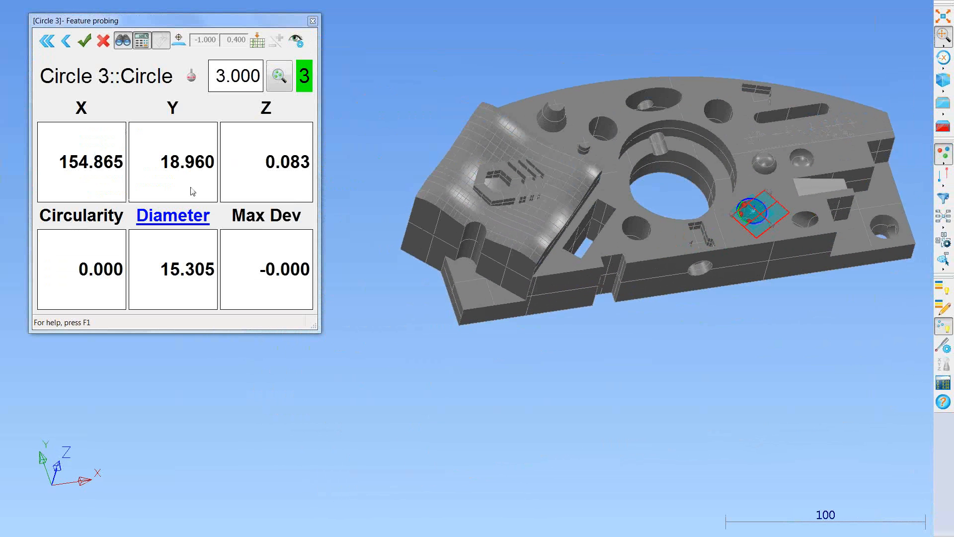
{"action": "left_click", "coordinate": [295, 42]}
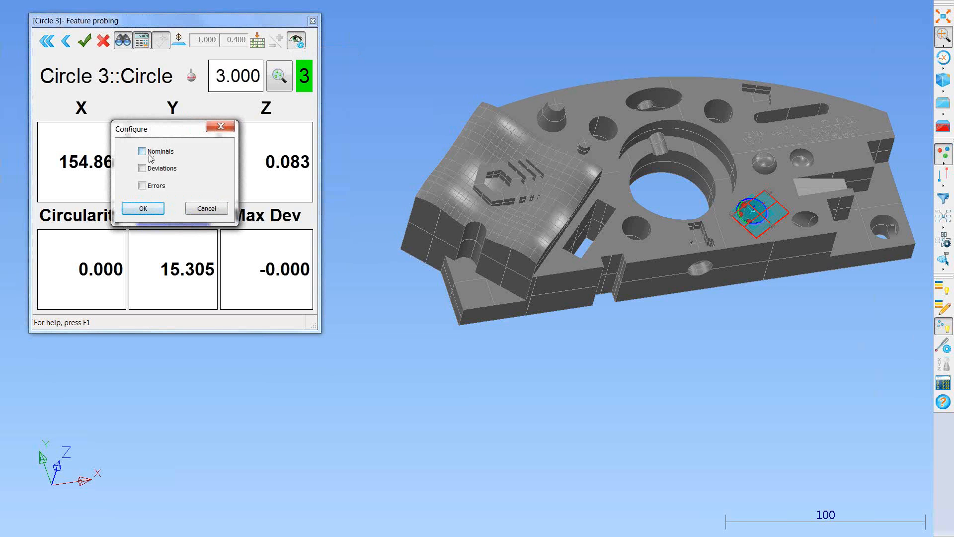
{"action": "left_click", "coordinate": [143, 152]}
{"action": "left_click", "coordinate": [142, 186]}
{"action": "left_click", "coordinate": [143, 208]}
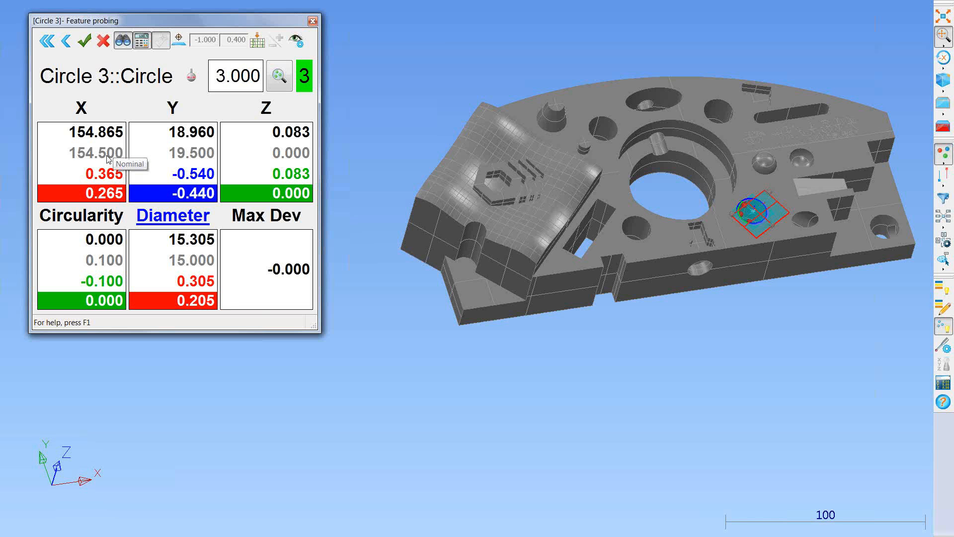
{"action": "left_click", "coordinate": [104, 41]}
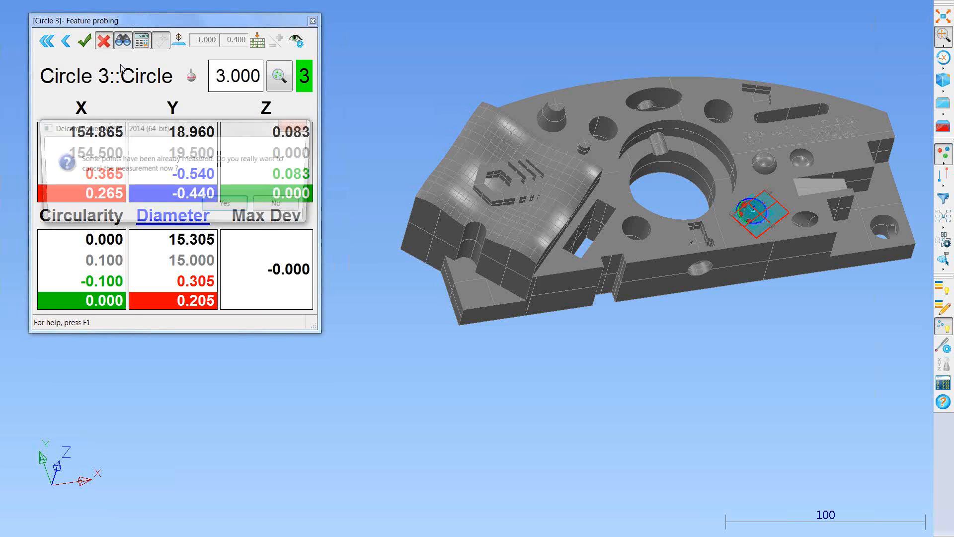
{"action": "left_click", "coordinate": [228, 205]}
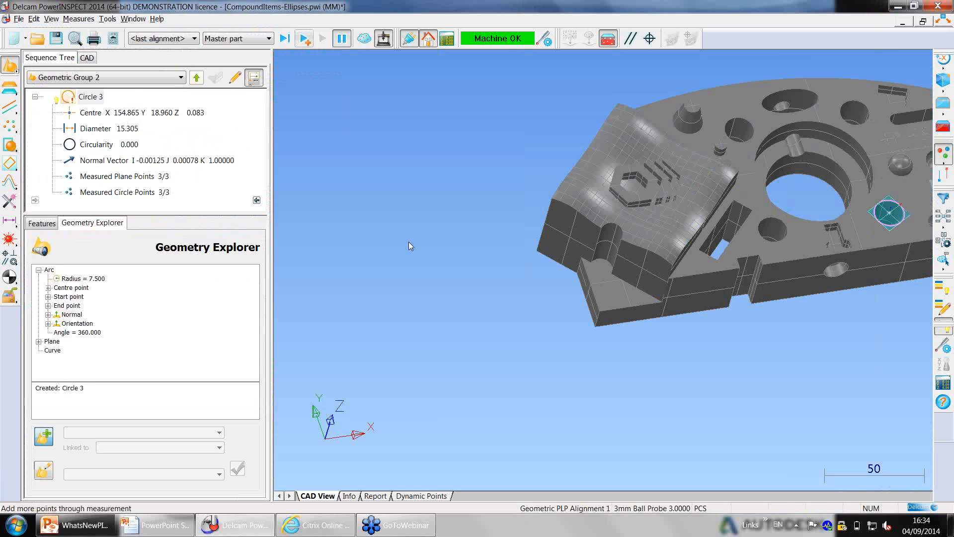
Step: Switch to the PowerPoint slide show and advance from the Demonstration 3 slide to the closing questions slide
{"action": "left_click", "coordinate": [157, 525]}
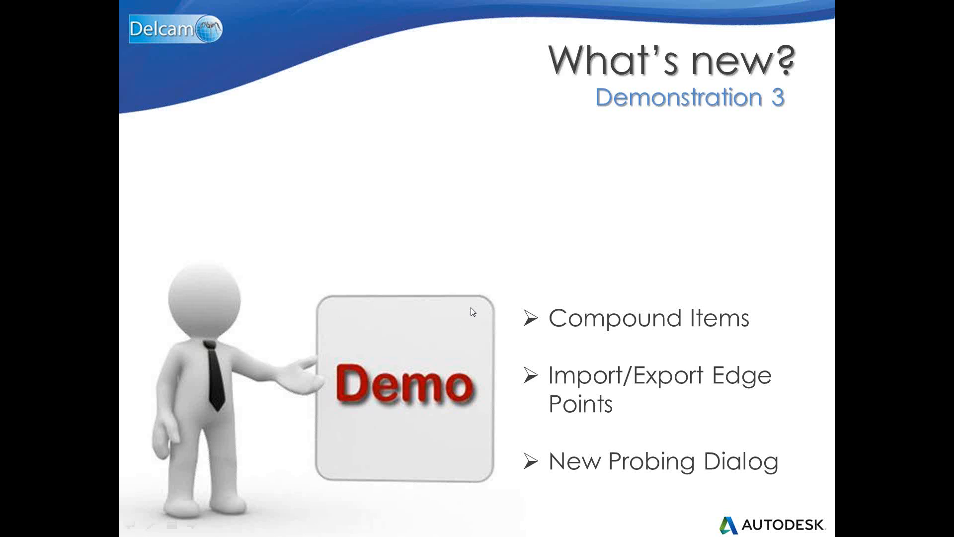
{"action": "key", "text": "Right"}
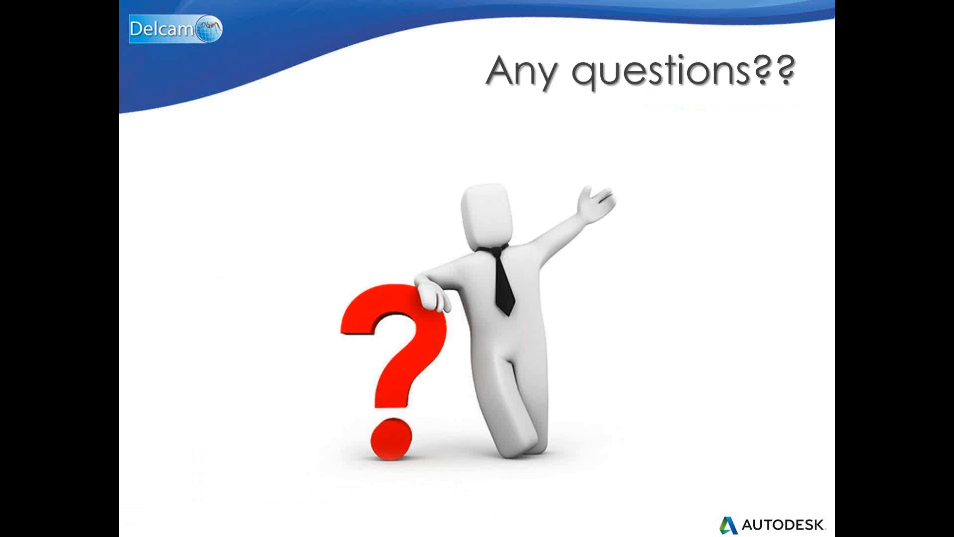